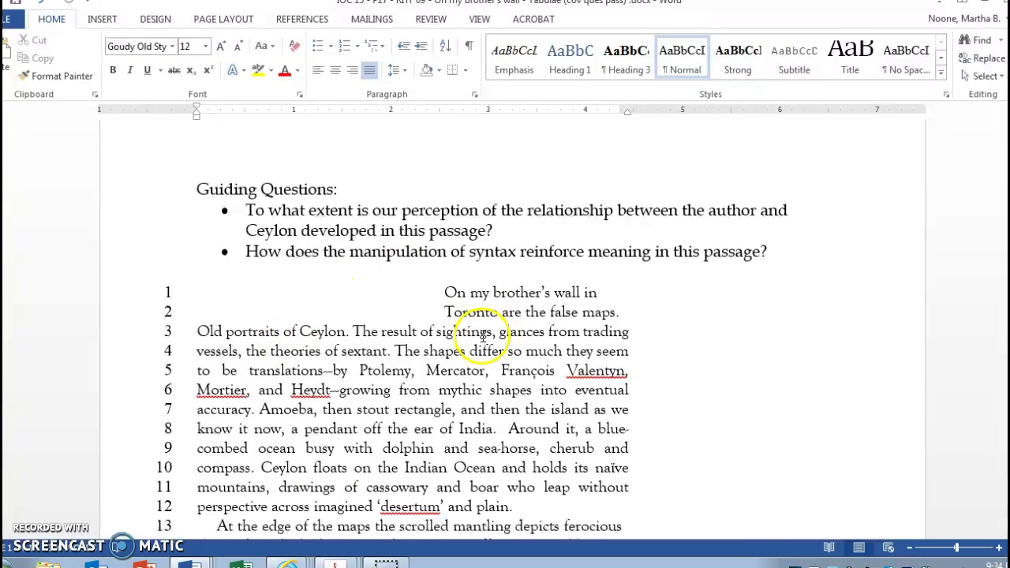
Step: Bring up the Literary Terms Packet document and widen its window so the Syntax entry is readable
click(189, 563)
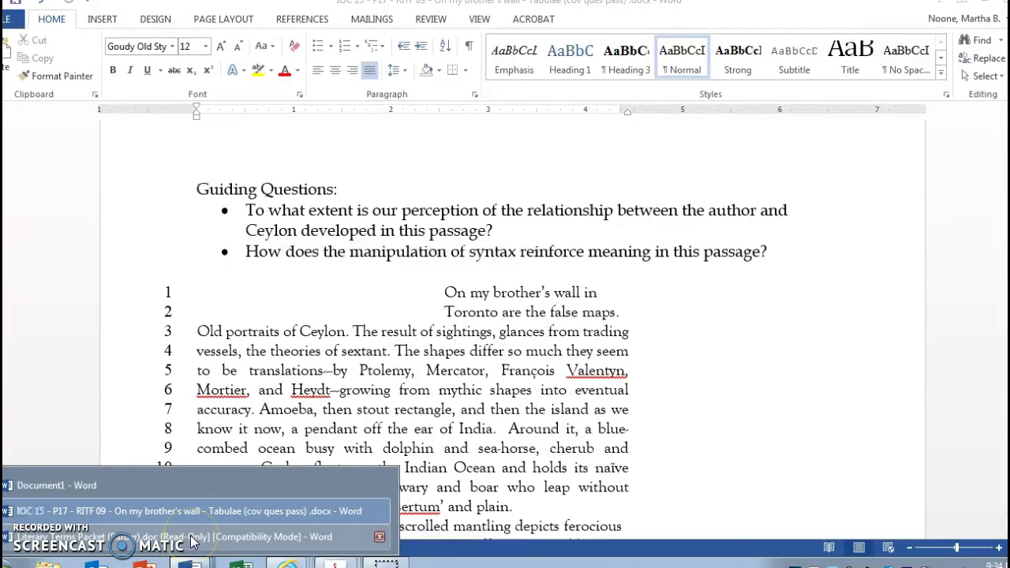
click(191, 539)
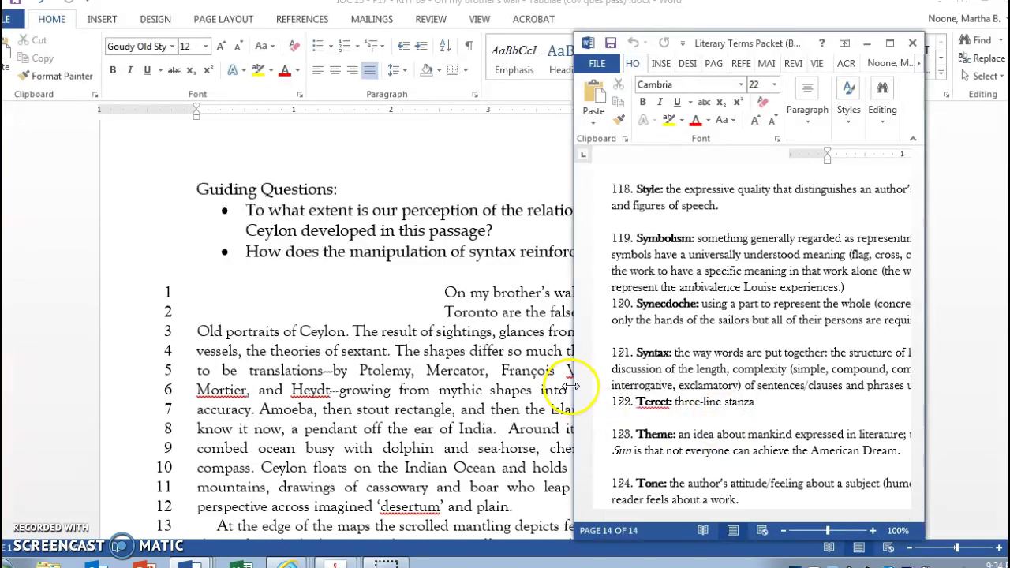
drag(571, 386, 435, 388)
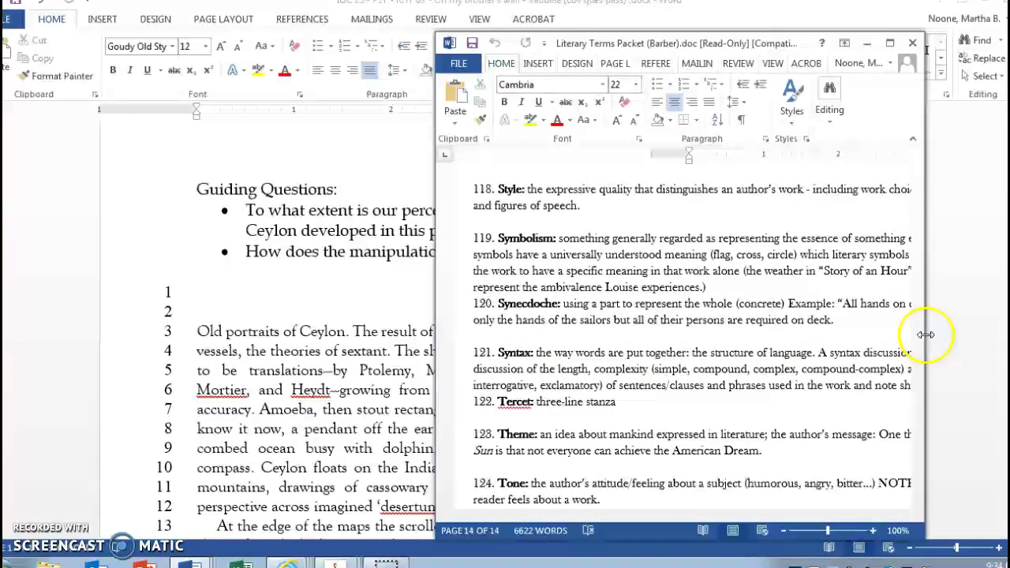
drag(925, 336, 1009, 336)
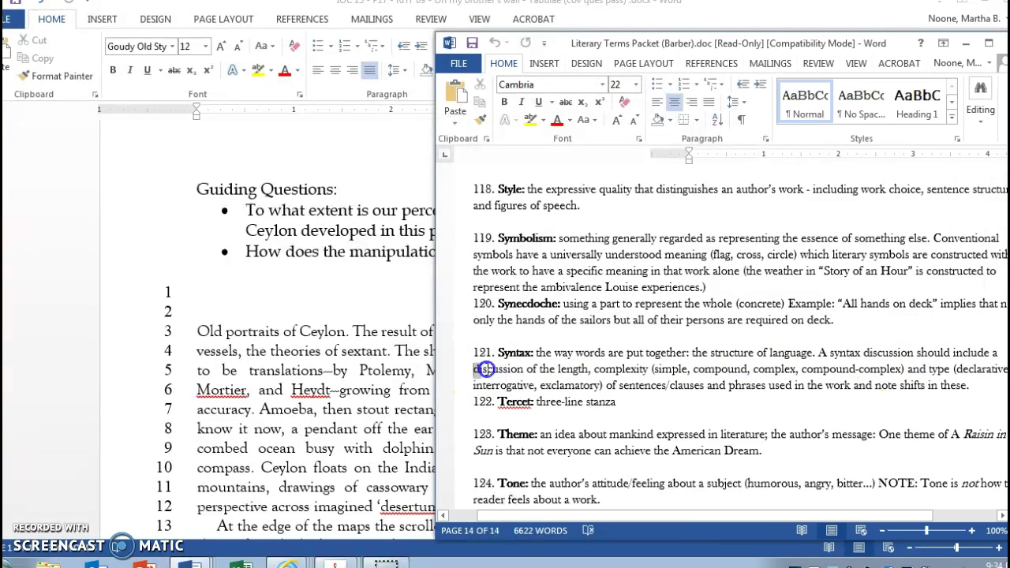
Step: Examine the length and complexity wording in the Syntax definition, and narrow the packet window to uncover the passage
drag(484, 368, 589, 368)
double_click(619, 368)
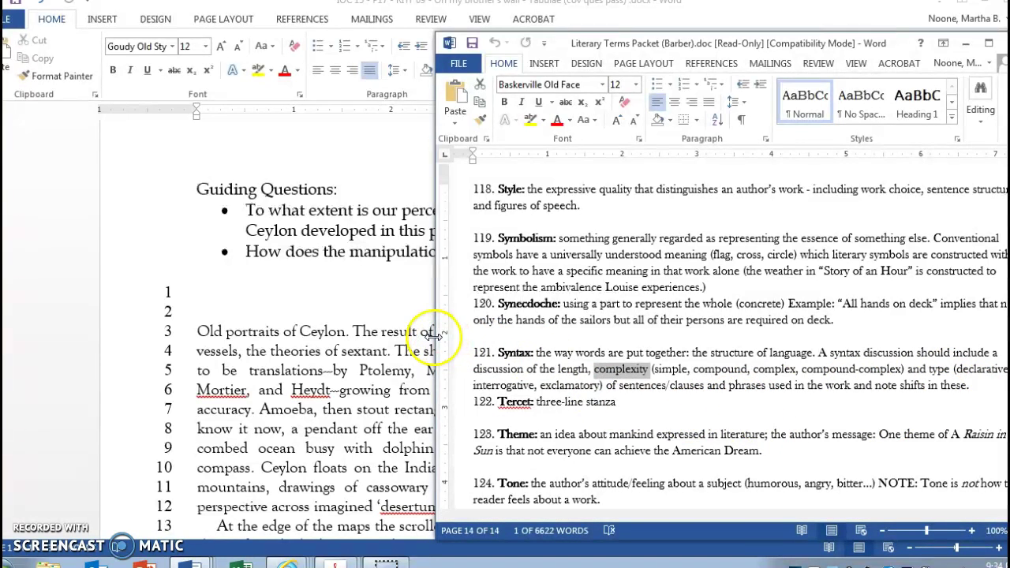
drag(434, 334, 752, 329)
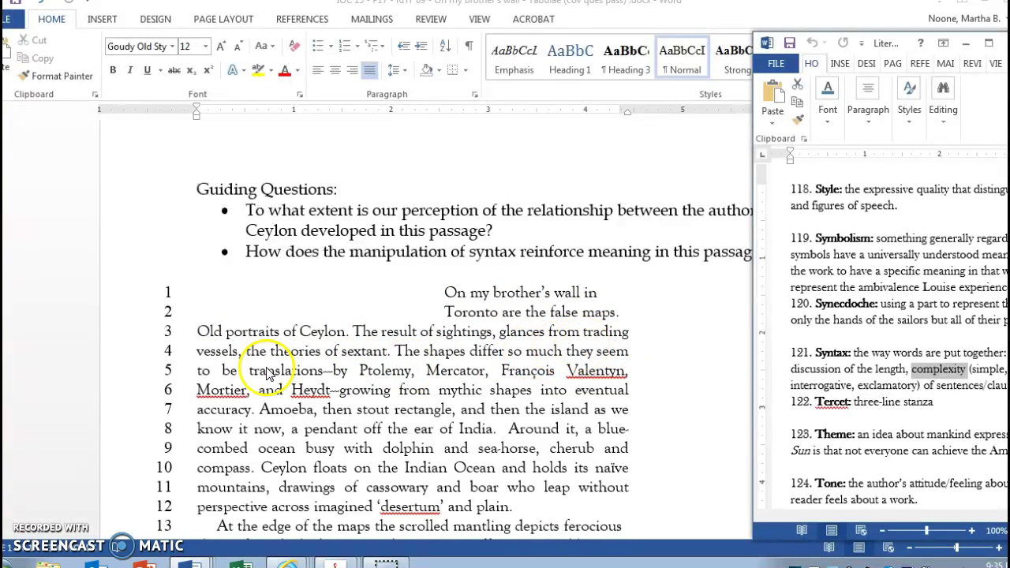
Step: Look up the word "sextant" from line 4 in the Thesaurus and close the lookup
click(365, 352)
double_click(365, 352)
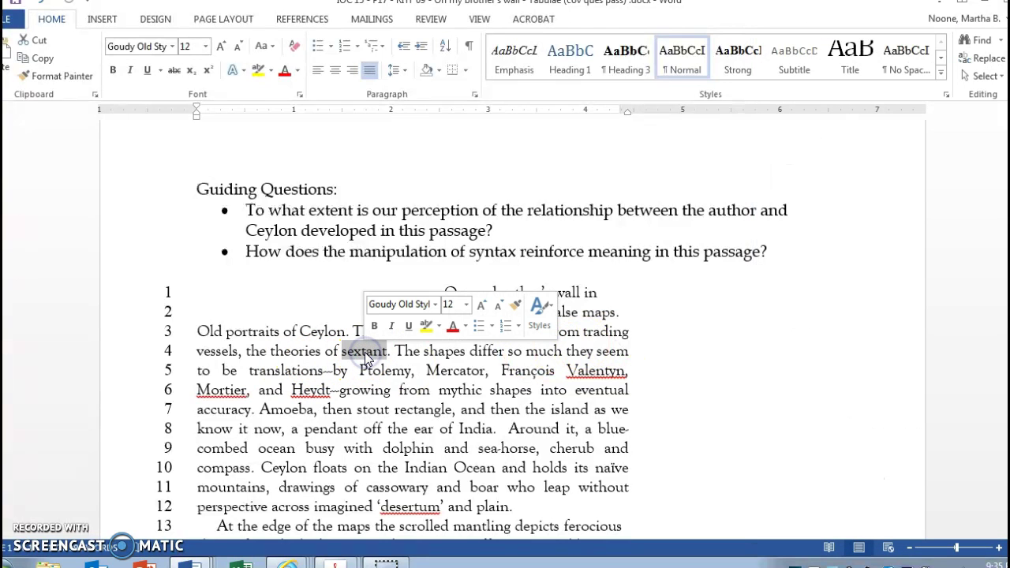
click(298, 22)
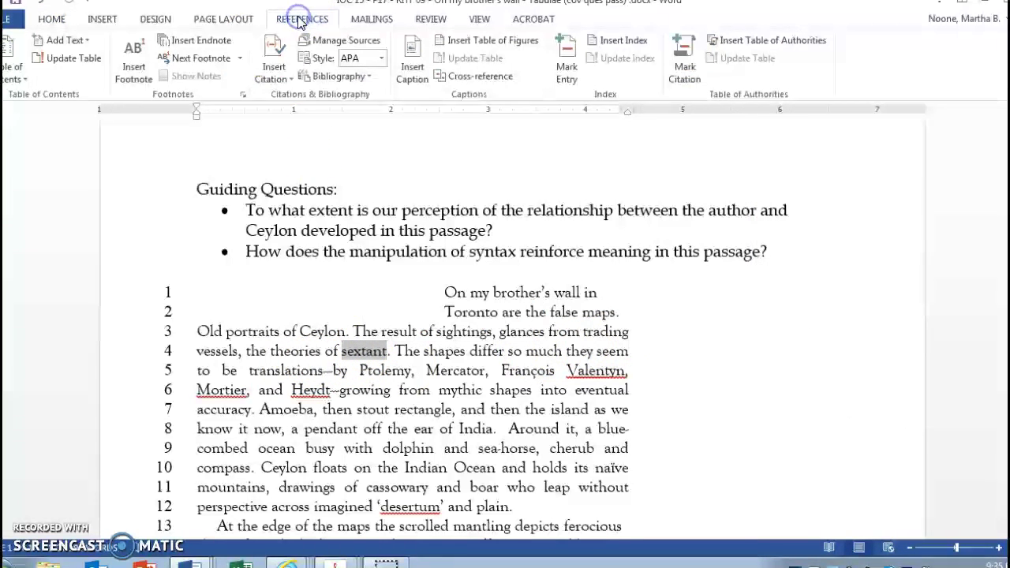
click(429, 19)
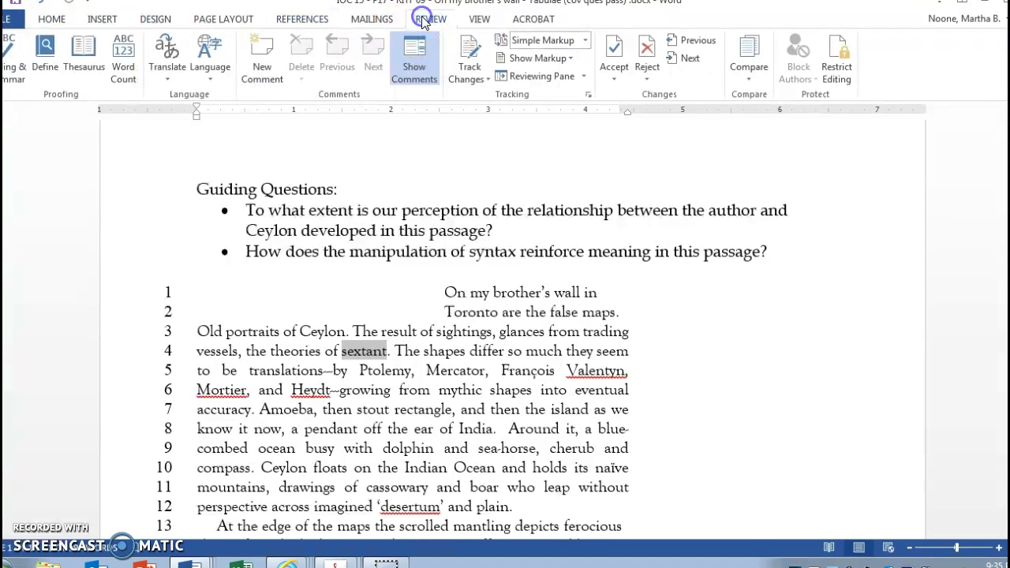
click(94, 61)
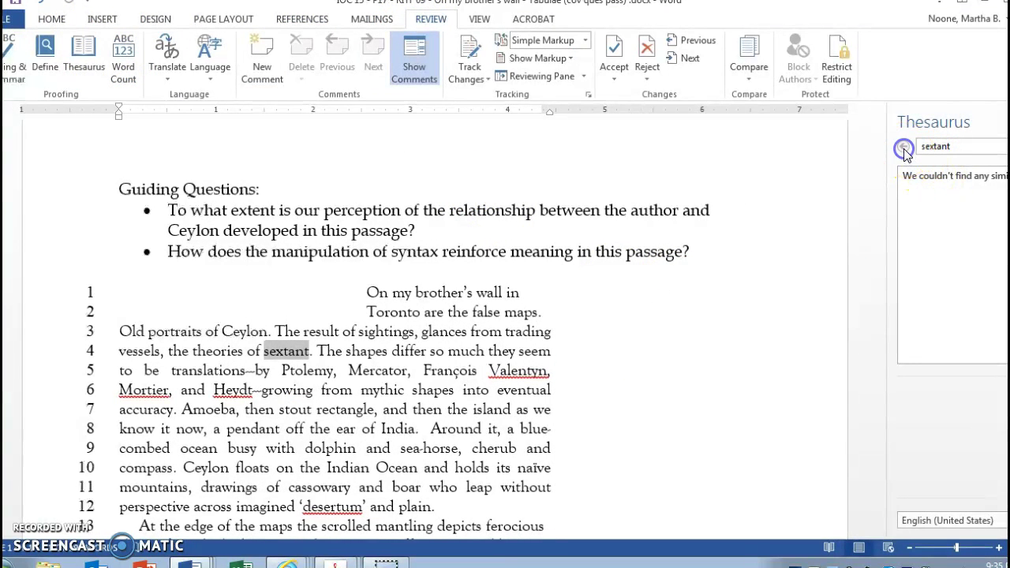
click(347, 347)
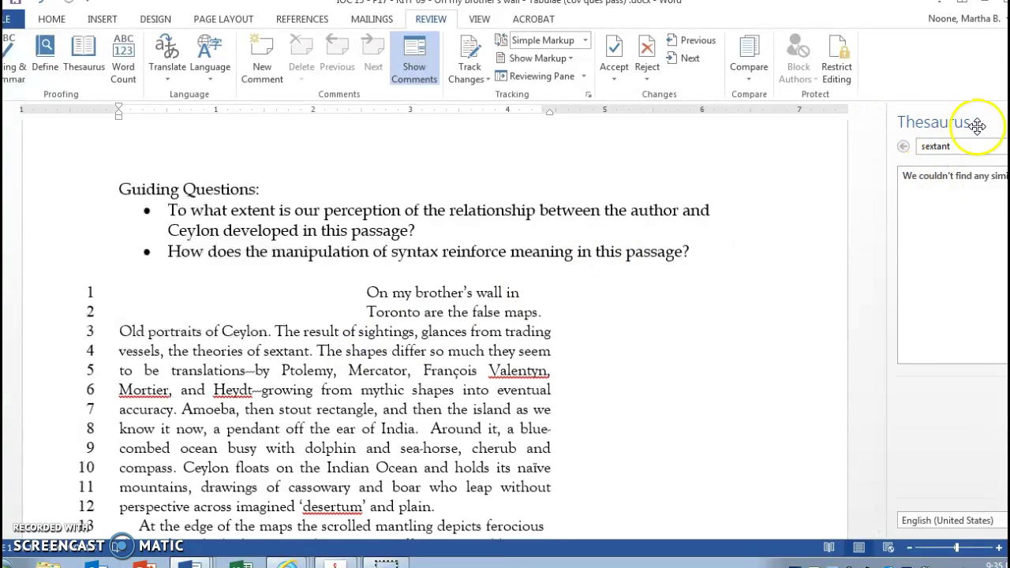
click(1004, 122)
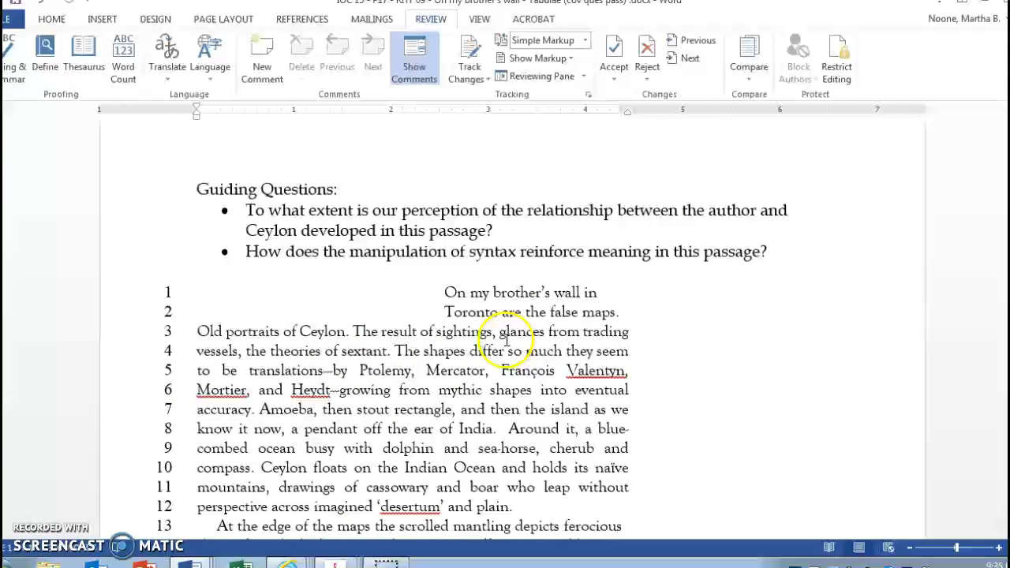
Step: Add a comment on the word "sextant" in line 4 reading "Navigation – possible motif"
click(633, 345)
click(374, 353)
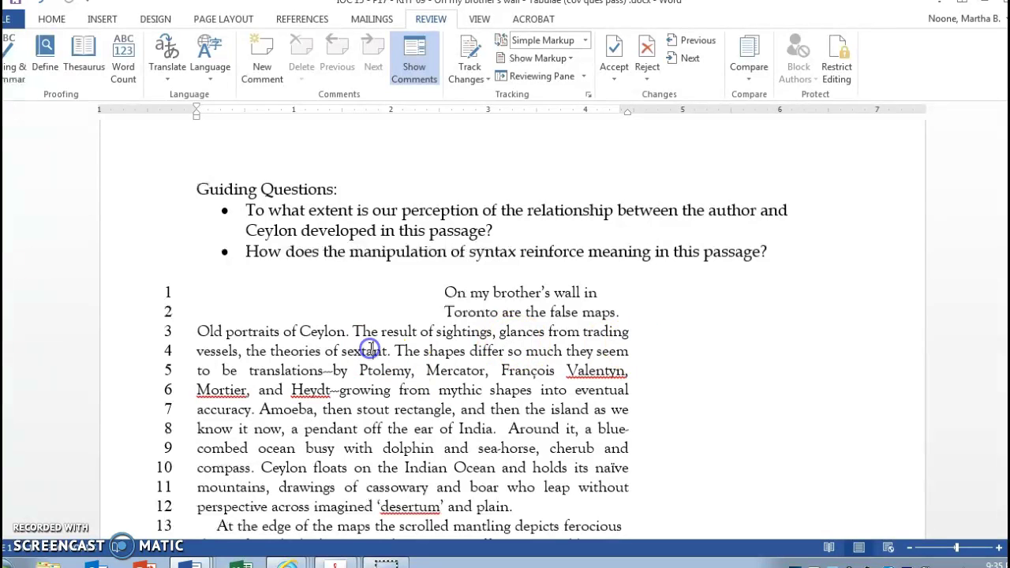
double_click(370, 349)
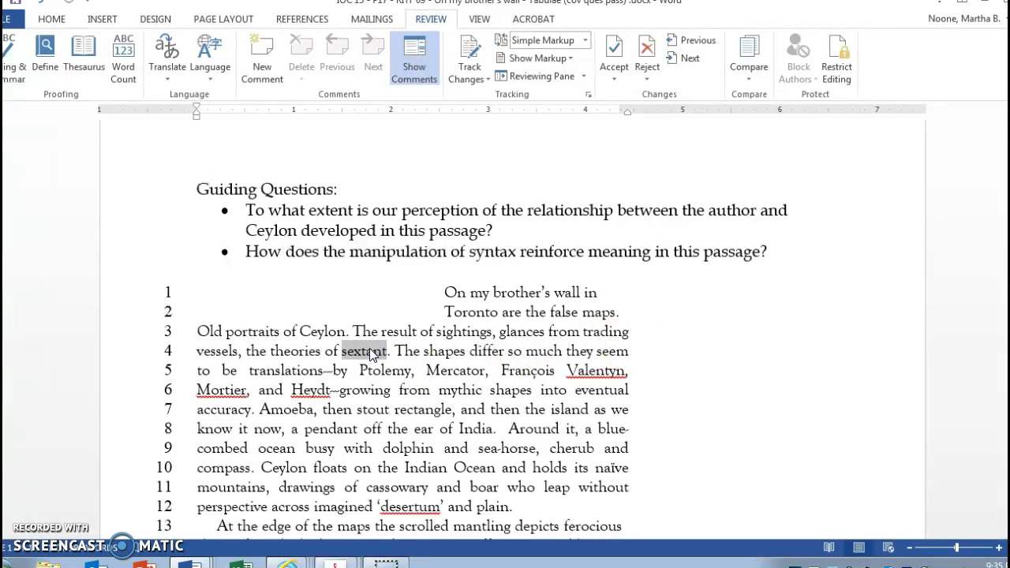
key(ctrl+alt+m)
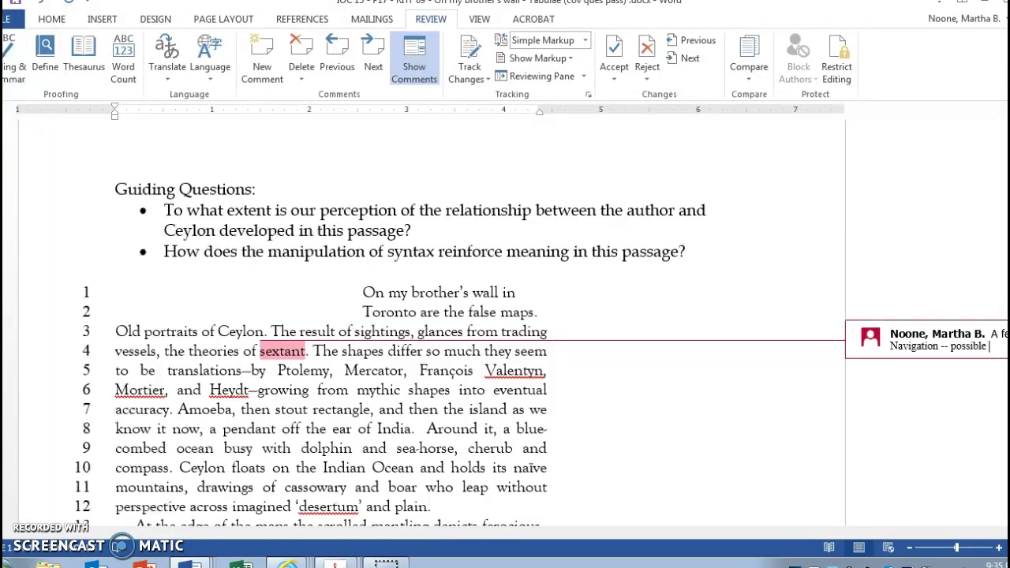
text(moti)
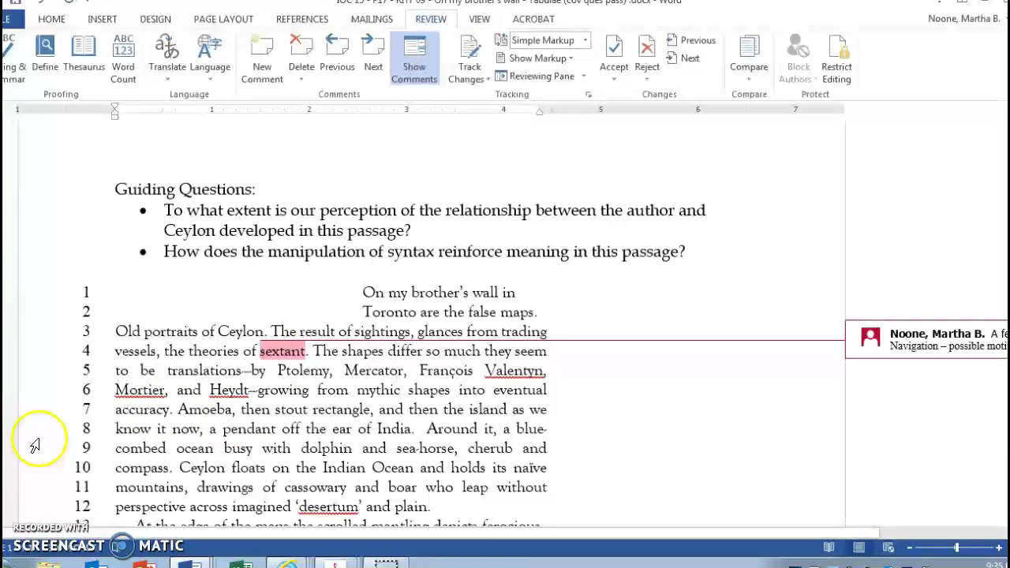
click(336, 427)
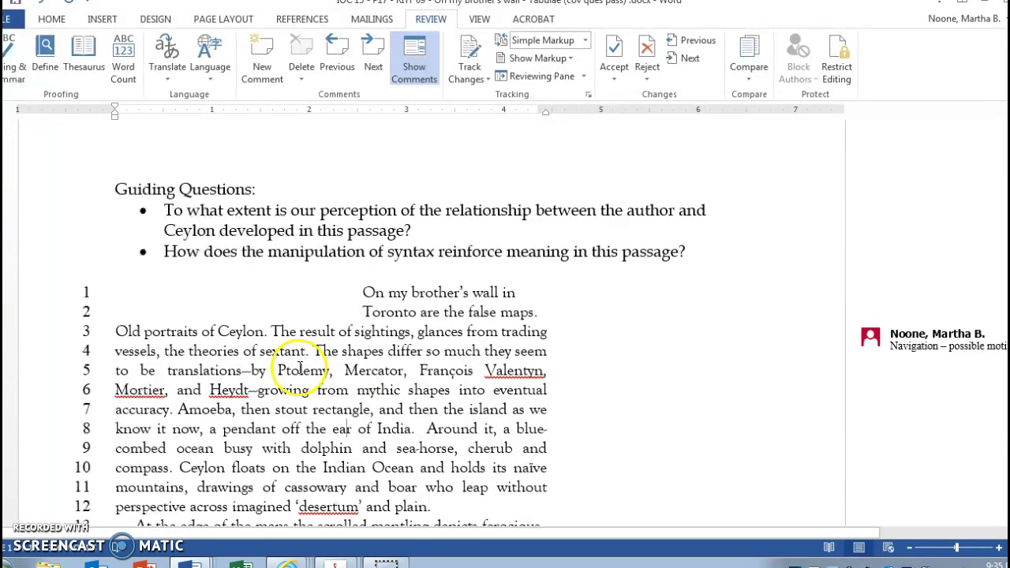
Step: Select "Mercator" in line 5, search Allusions in Running in the Family.pdf in Adobe Acrobat for "Mercatur", and move the PDF window aside
double_click(390, 372)
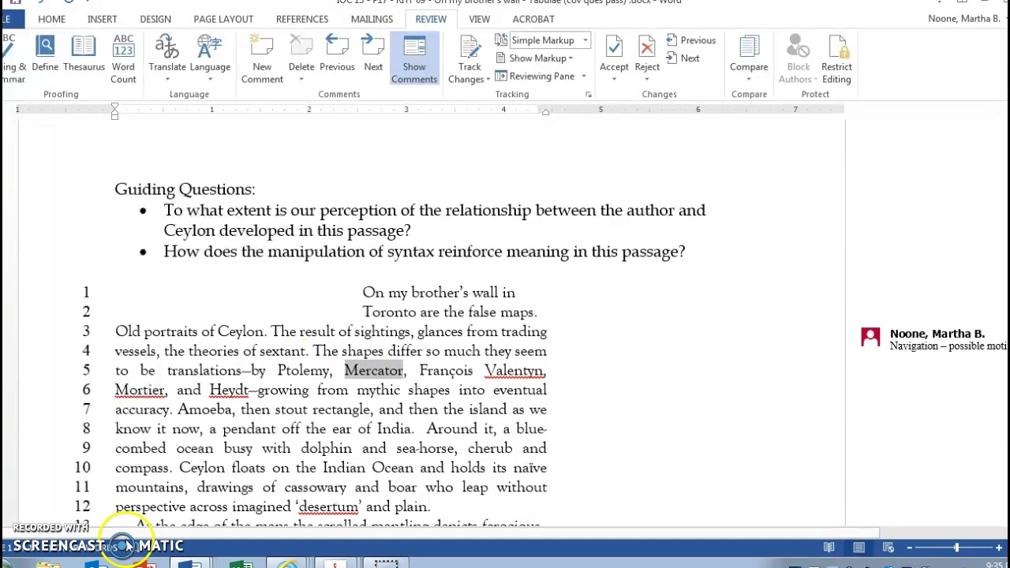
mouse_move(339, 561)
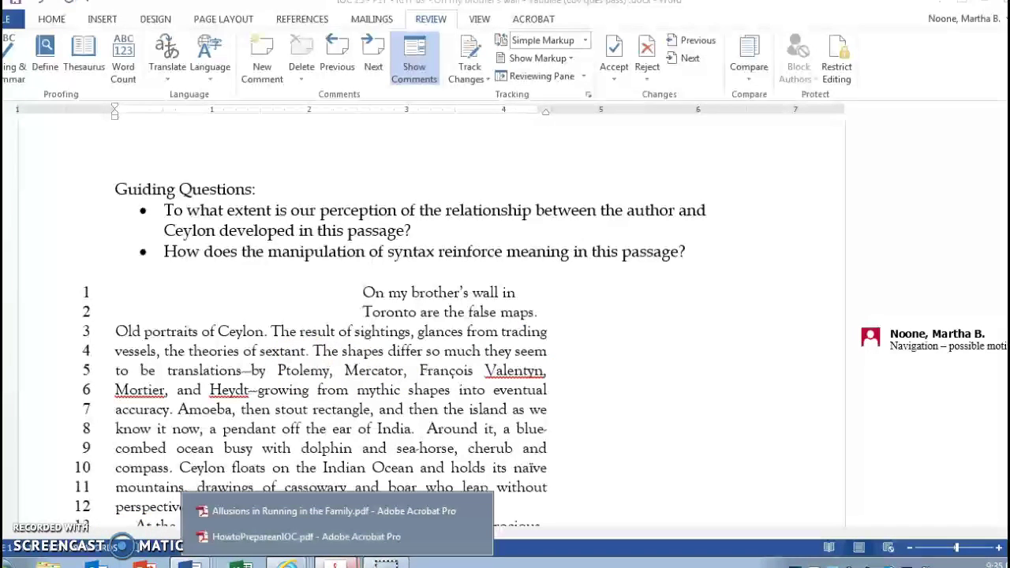
click(353, 447)
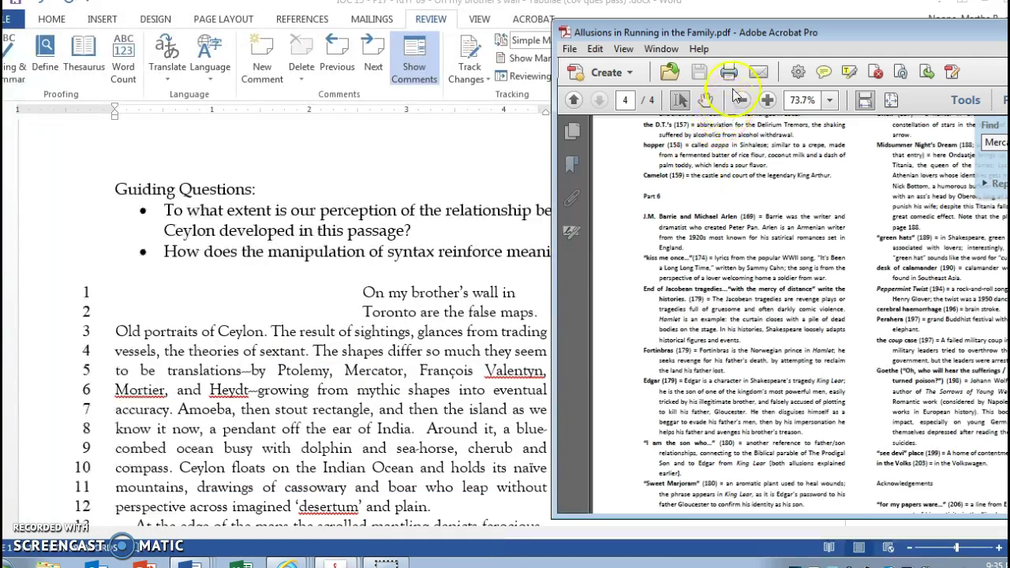
drag(720, 38, 619, 41)
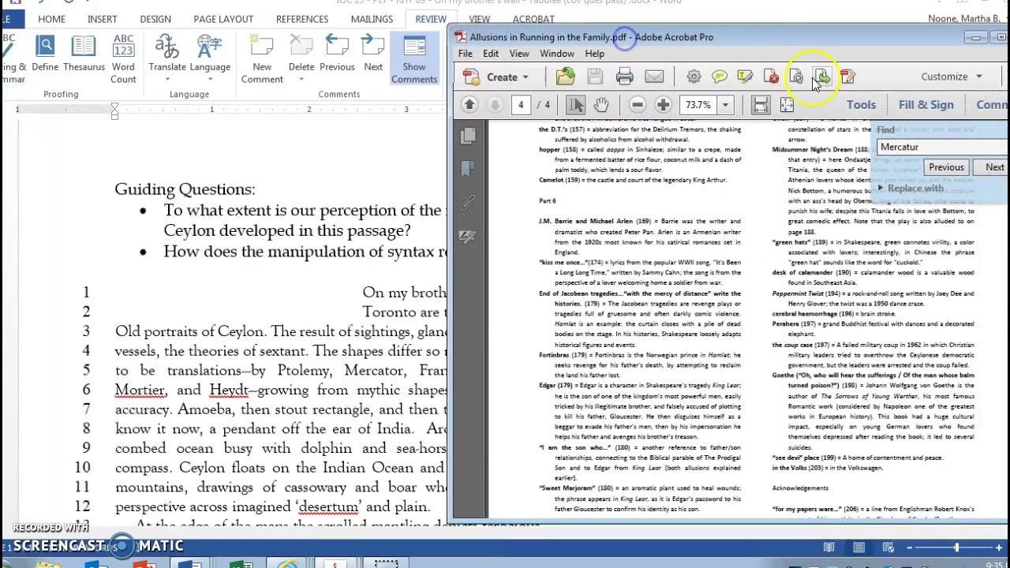
click(993, 168)
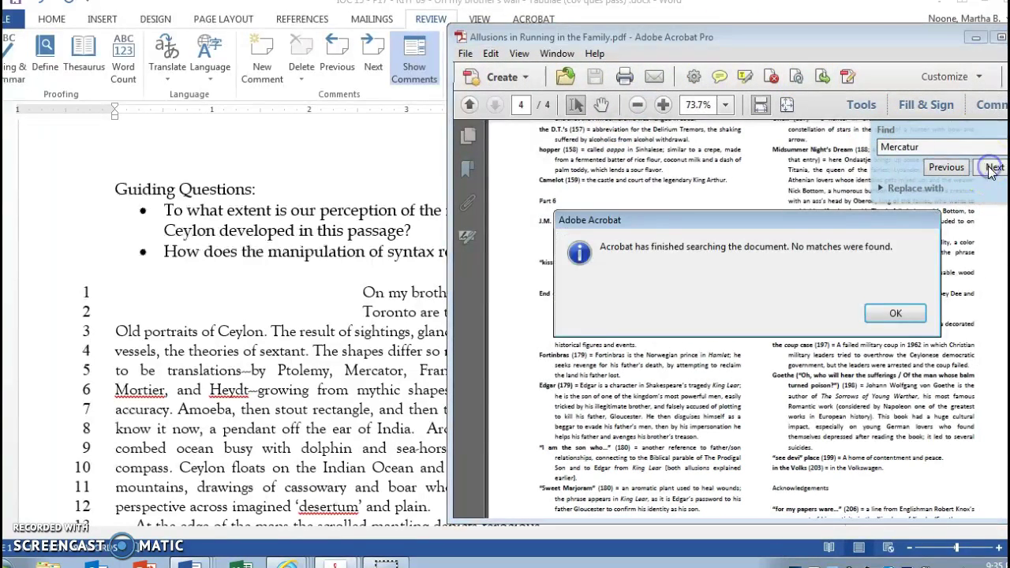
click(894, 310)
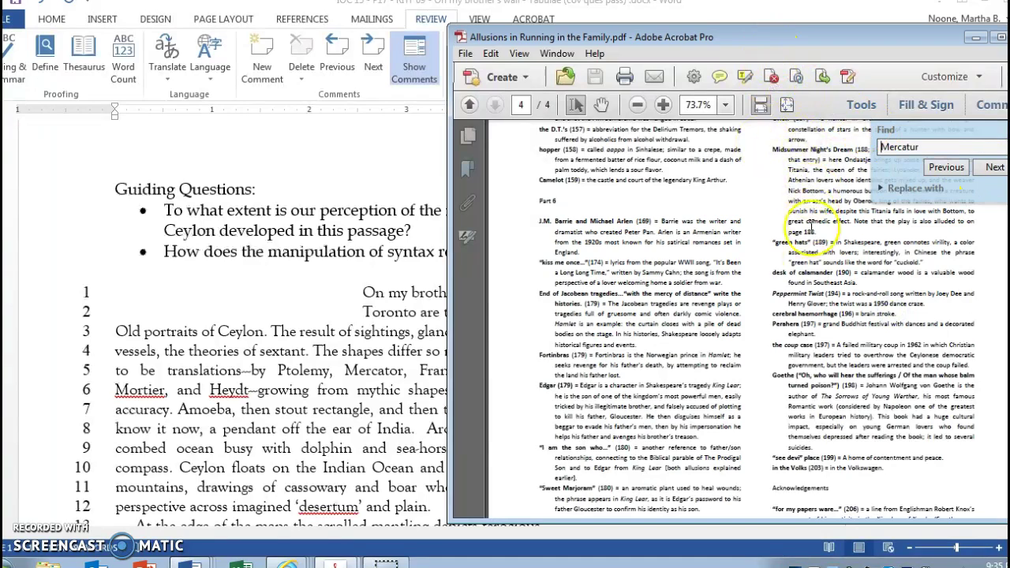
drag(725, 43, 887, 10)
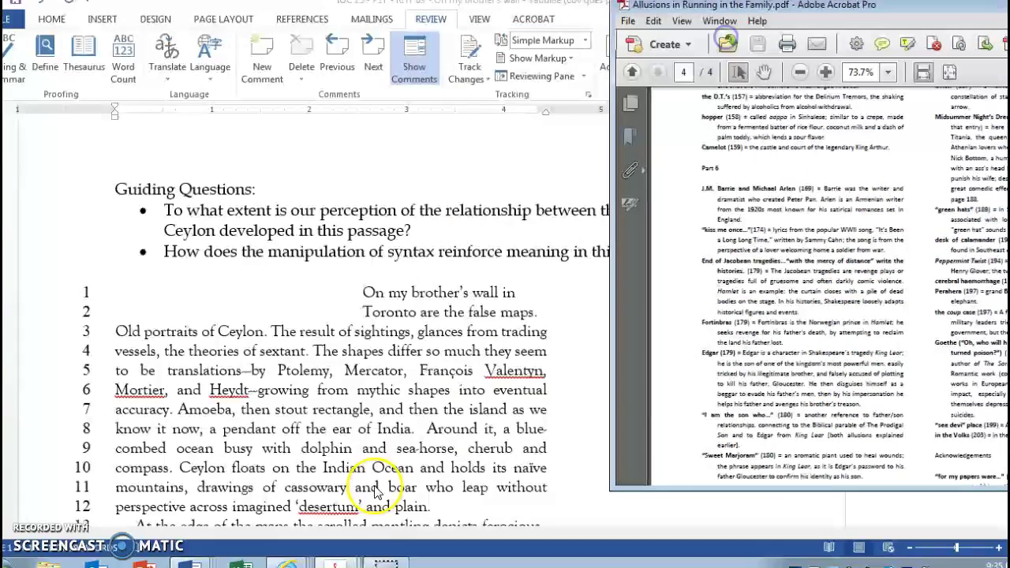
Step: Switch to Internet Explorer, view the "mercator map ceylon" images, and open the Tabula Asiae XII page from the "map ceylon elephant" results
mouse_move(288, 561)
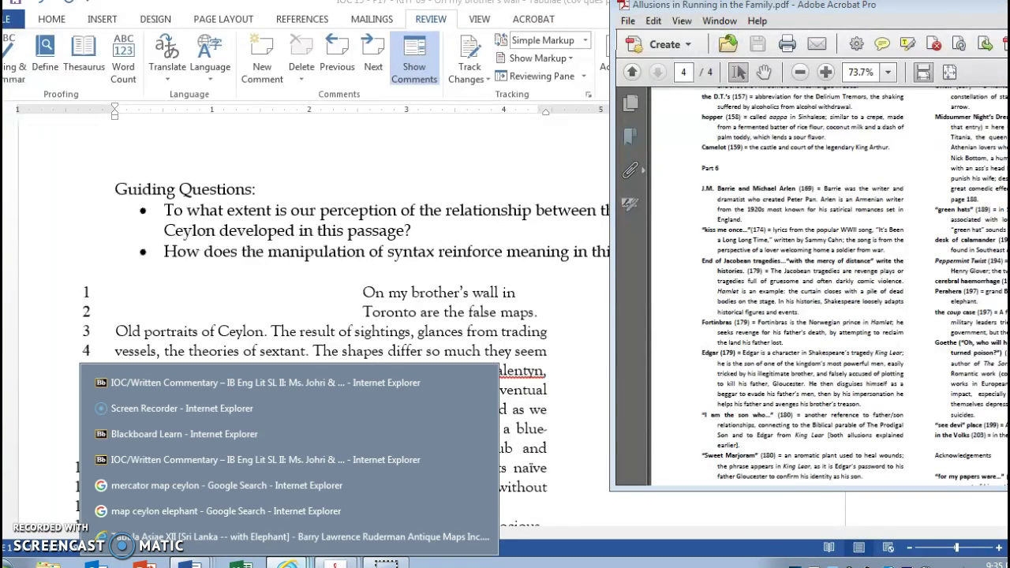
click(270, 484)
drag(844, 170, 541, 89)
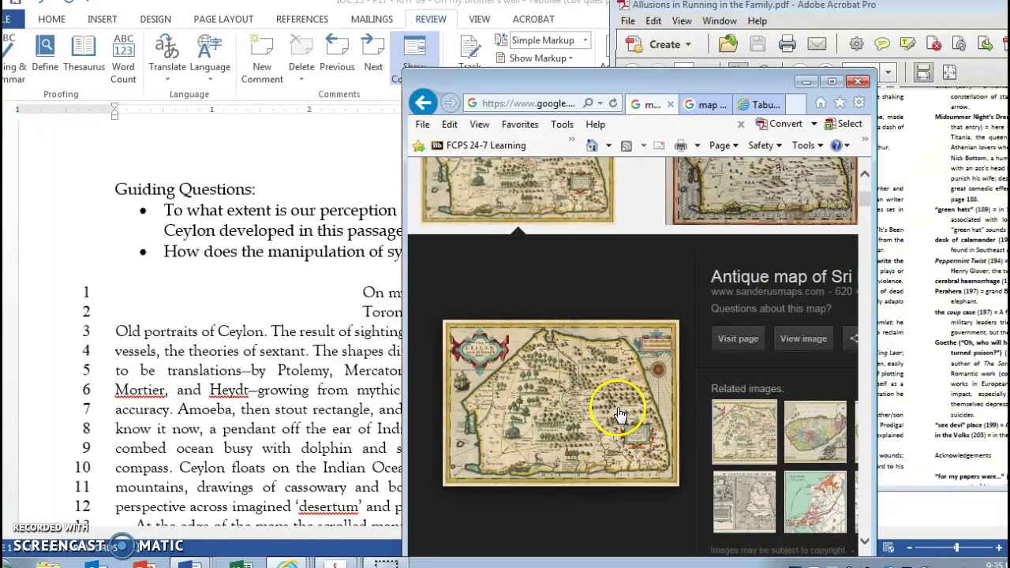
click(702, 110)
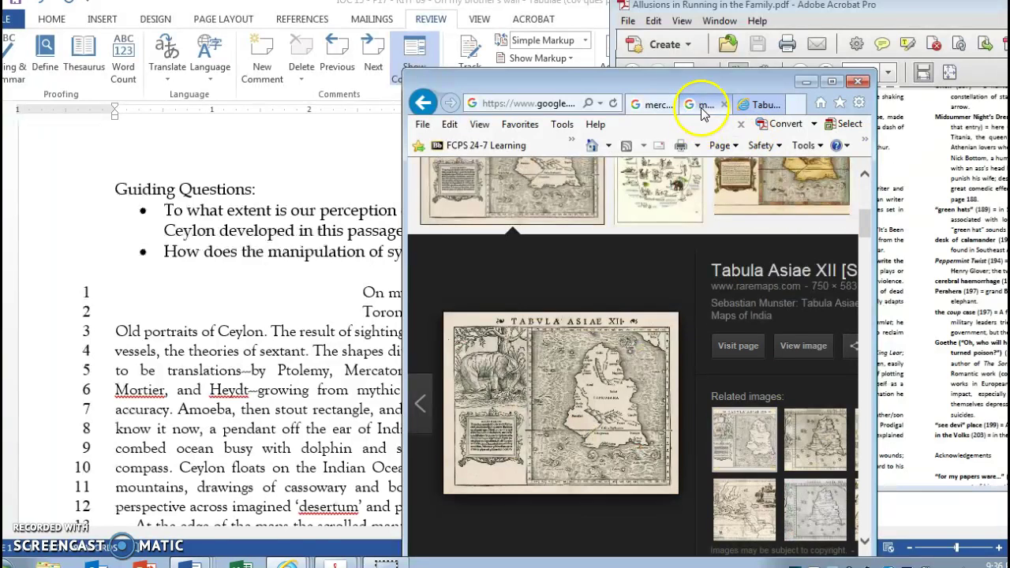
click(584, 358)
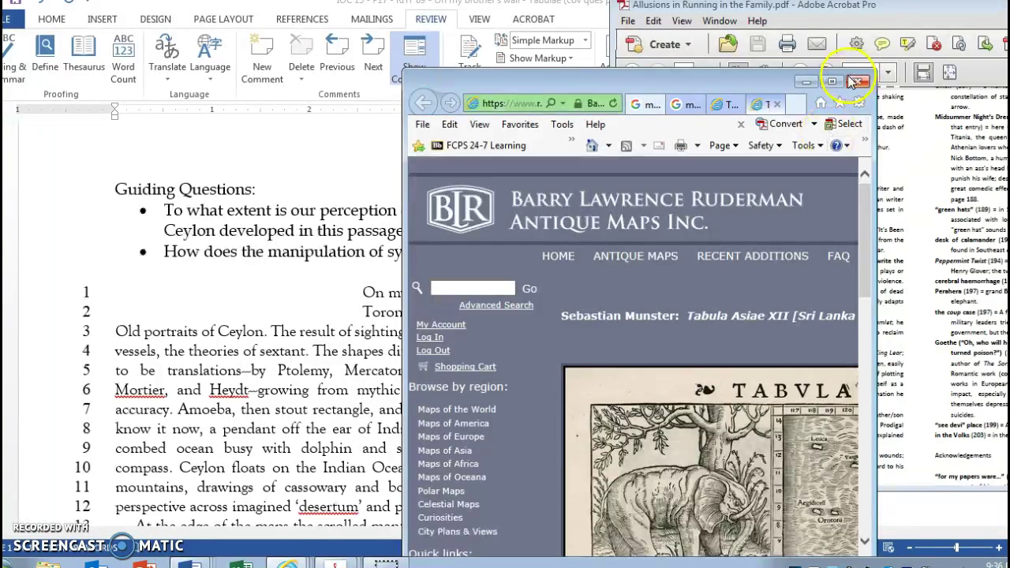
Step: Enlarge and reposition the browser window to examine the whole Tabula Asiae XII map, including its elephant and inscription
drag(872, 325, 1009, 293)
scroll(709, 355, down, 2)
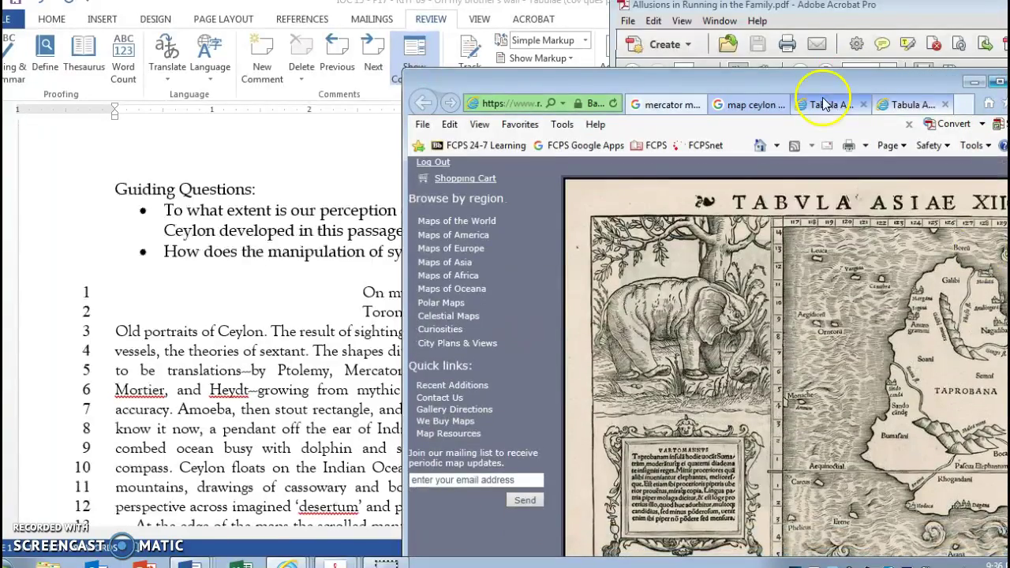
drag(823, 89, 658, 26)
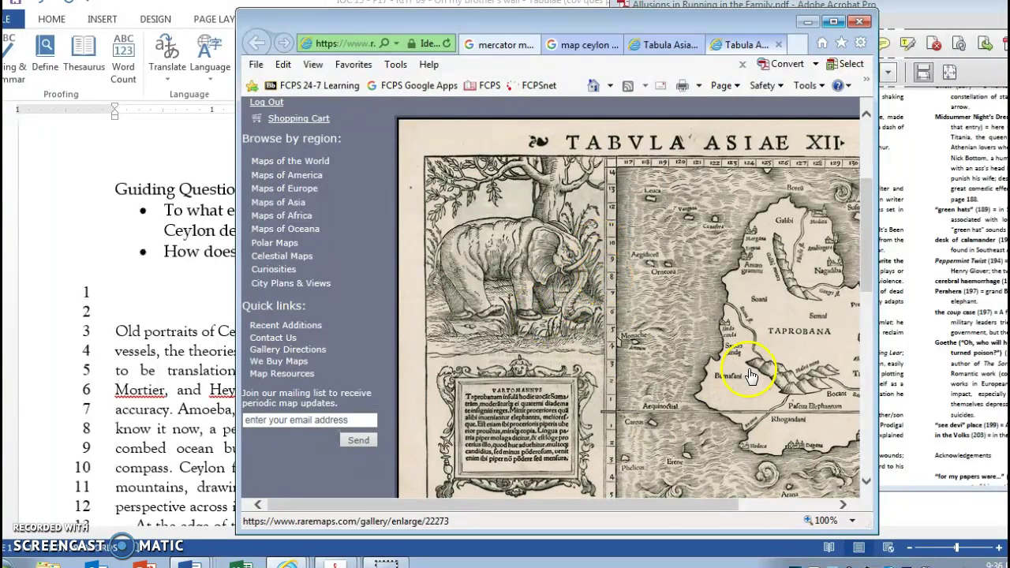
drag(676, 505, 789, 489)
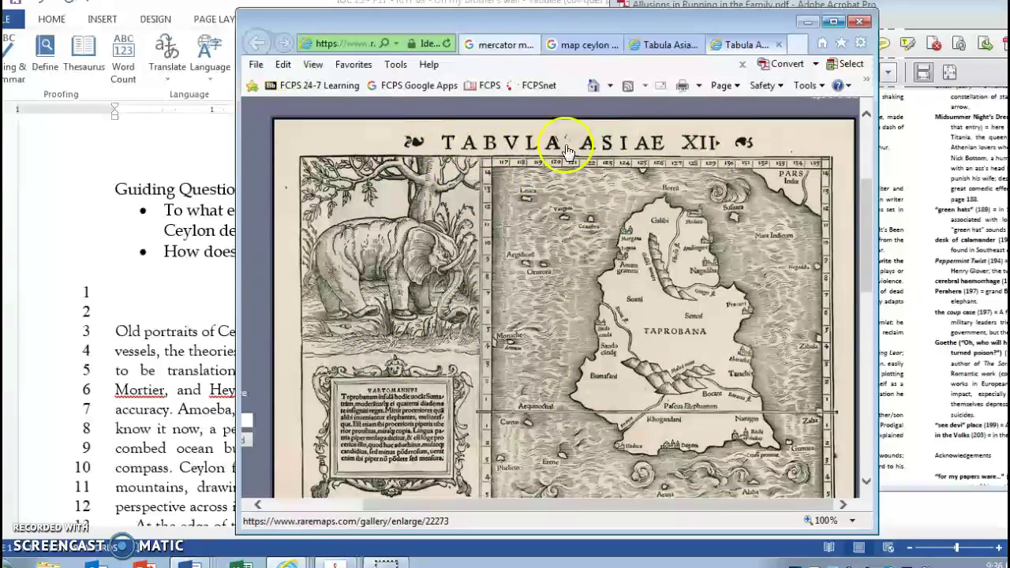
drag(860, 219, 862, 258)
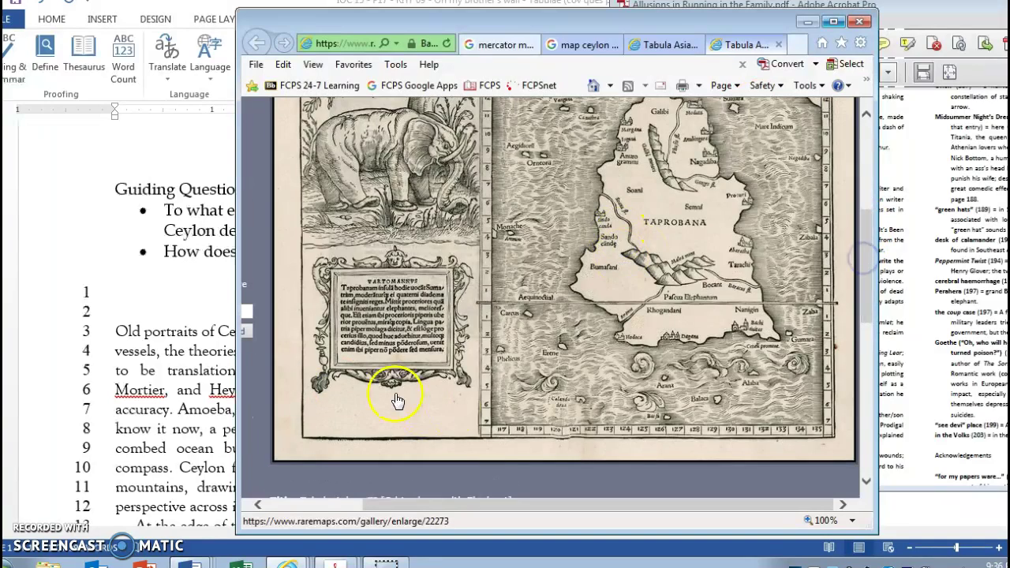
Step: Minimize the browser, narrow the allusions PDF window, and return to the passage in the Word document
click(811, 25)
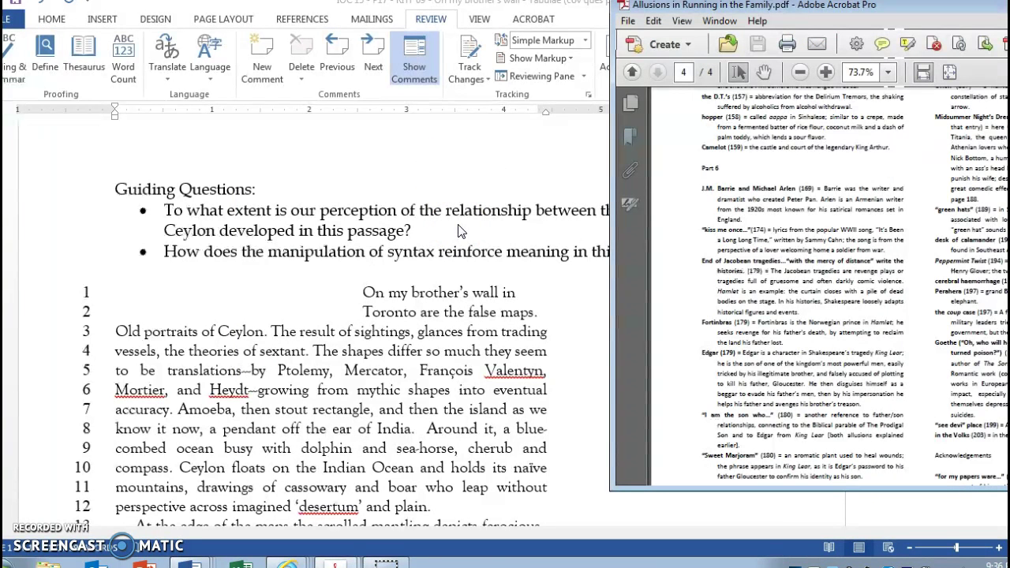
drag(611, 59, 692, 57)
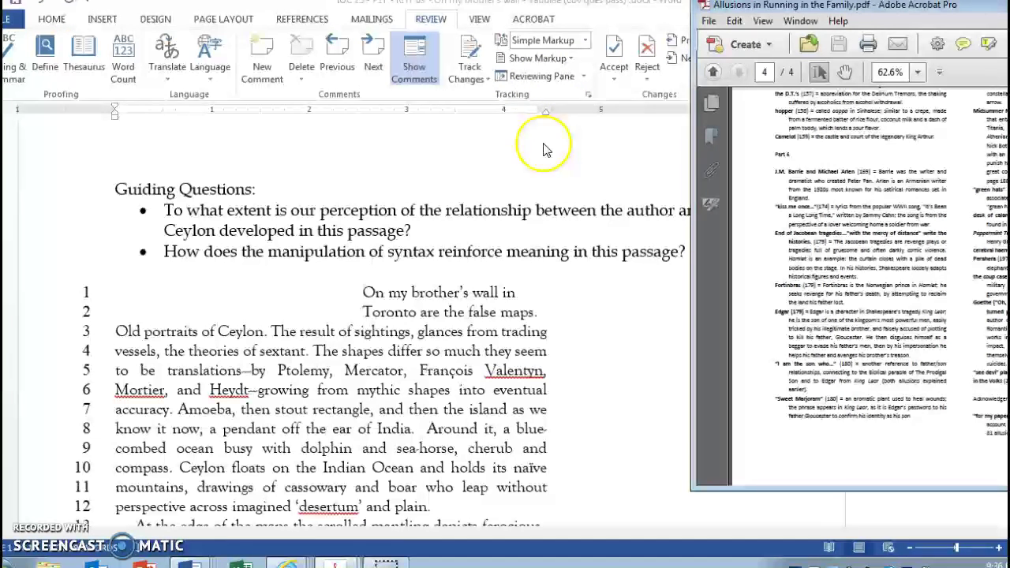
click(576, 305)
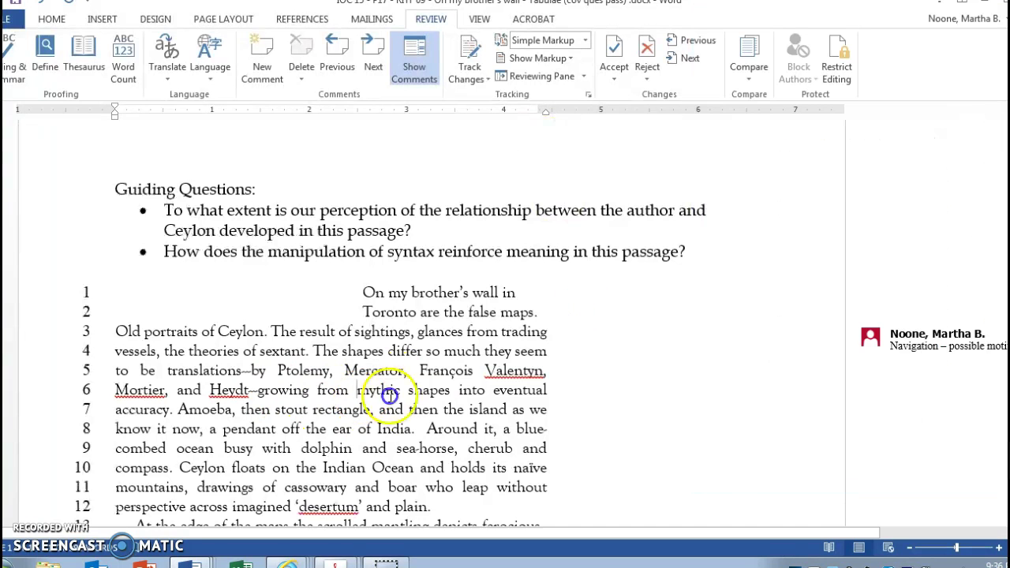
Step: Highlight the phrase "mythic shapes" in line 6 of the passage in yellow
drag(388, 392, 450, 391)
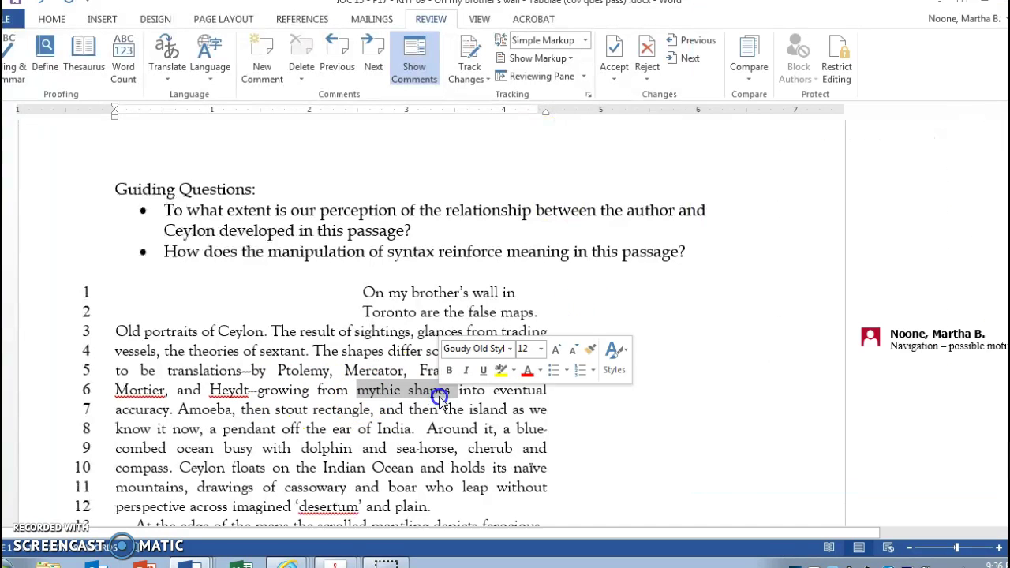
click(52, 19)
click(258, 69)
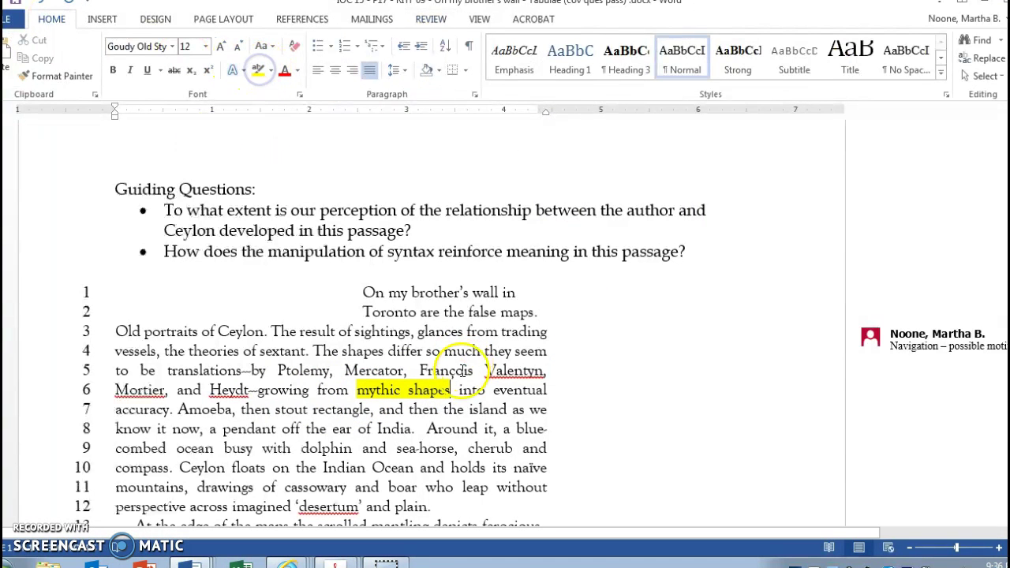
click(450, 392)
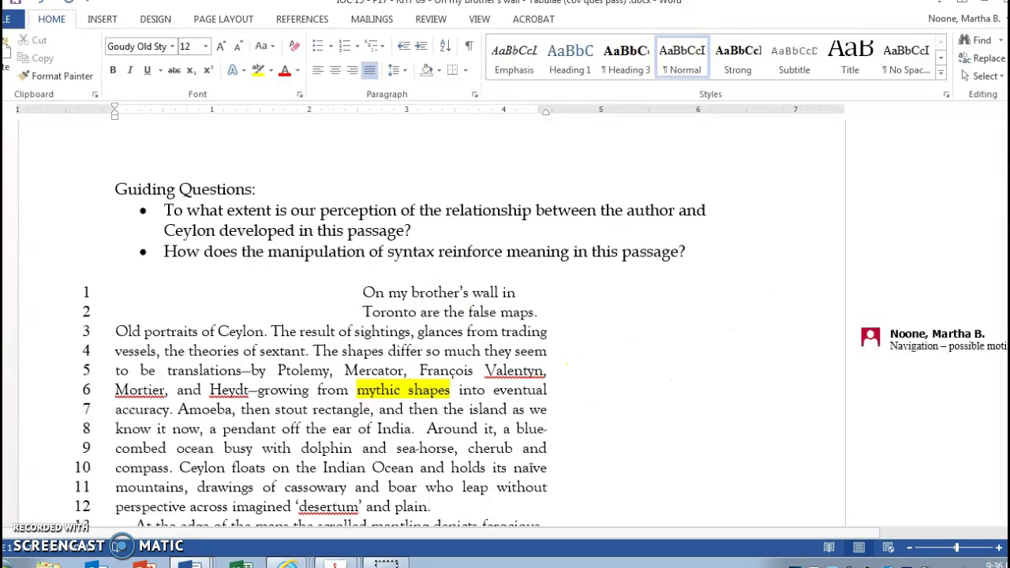
Step: Highlight the shape words "rectangle" and "Amoeba" in line 7 and "pendant" in line 8 in yellow
scroll(590, 371, down, 3)
double_click(332, 214)
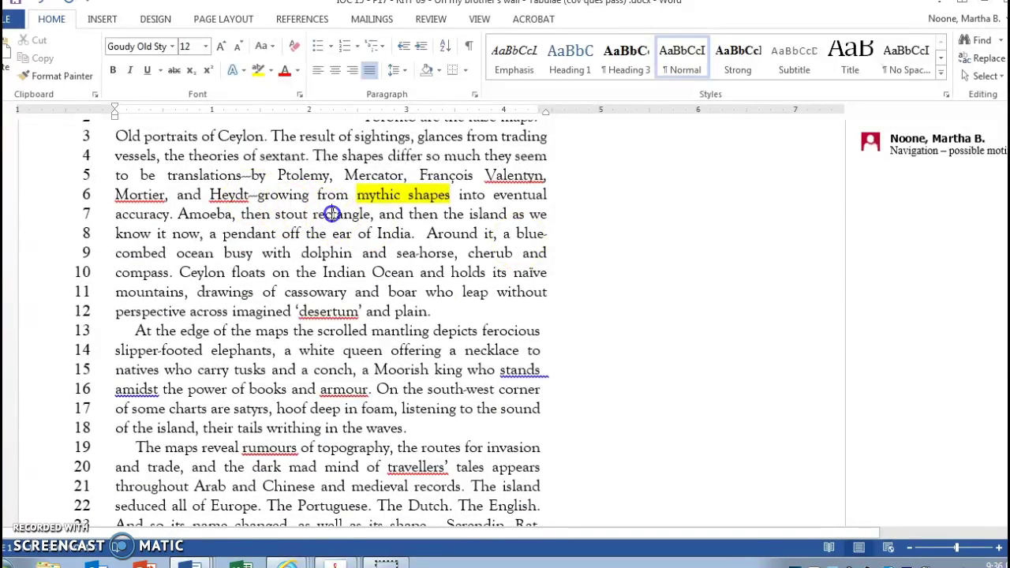
click(258, 71)
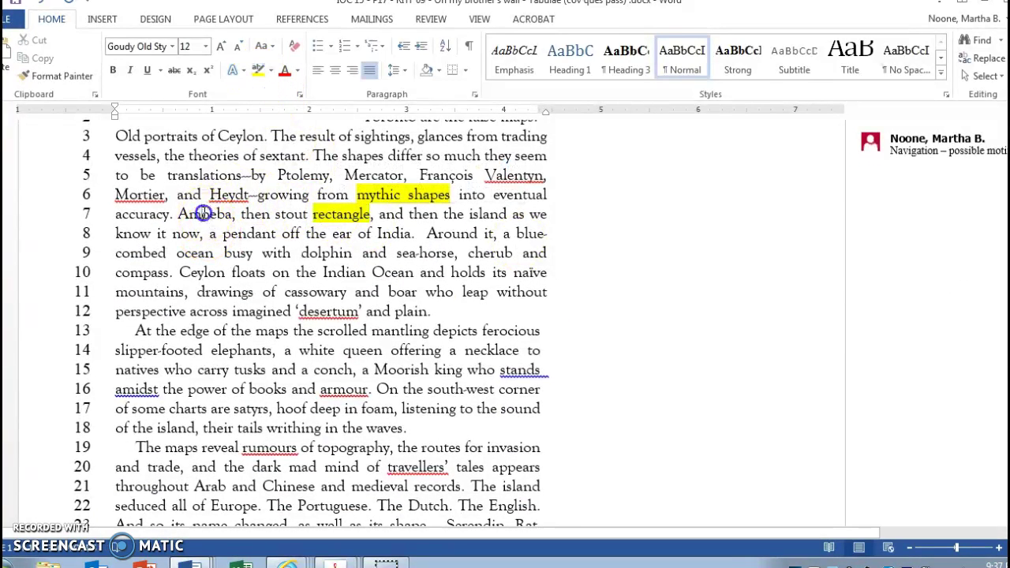
double_click(202, 214)
click(256, 70)
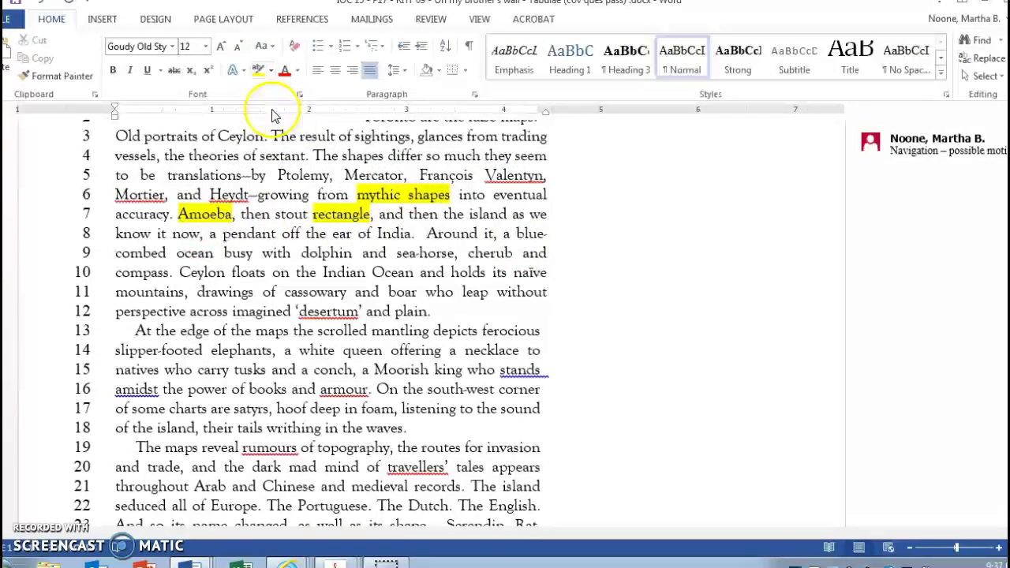
double_click(250, 234)
click(256, 69)
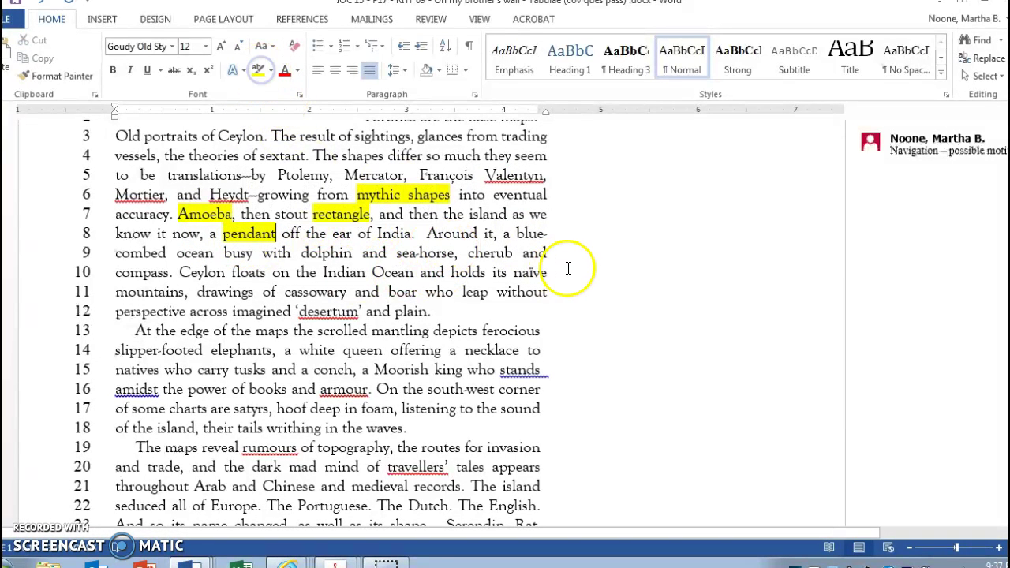
Step: Examine the sea imagery by selecting "blue" in line 8 and "dolphin" in line 9, and read on through line 16
double_click(537, 232)
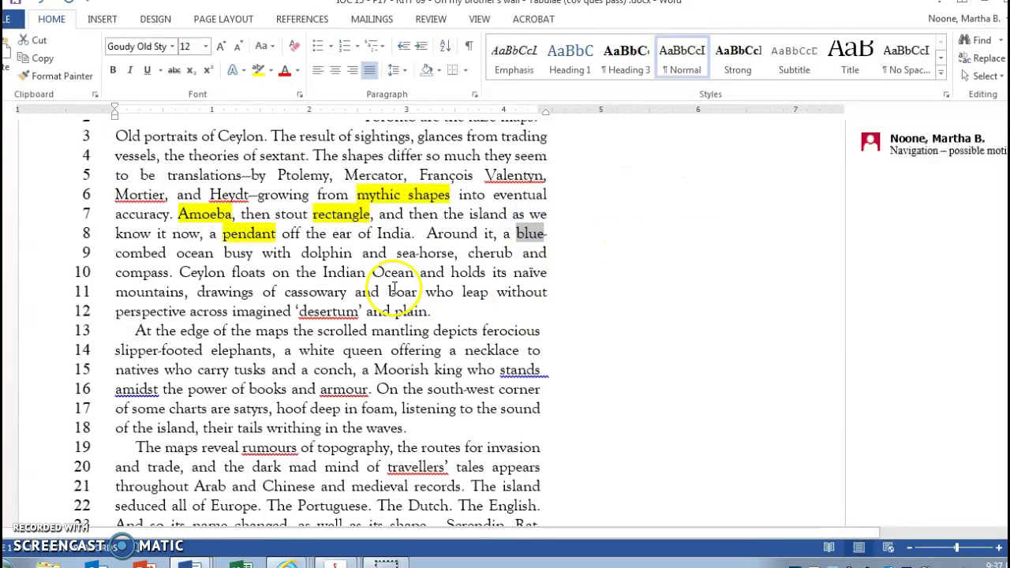
click(316, 255)
double_click(315, 257)
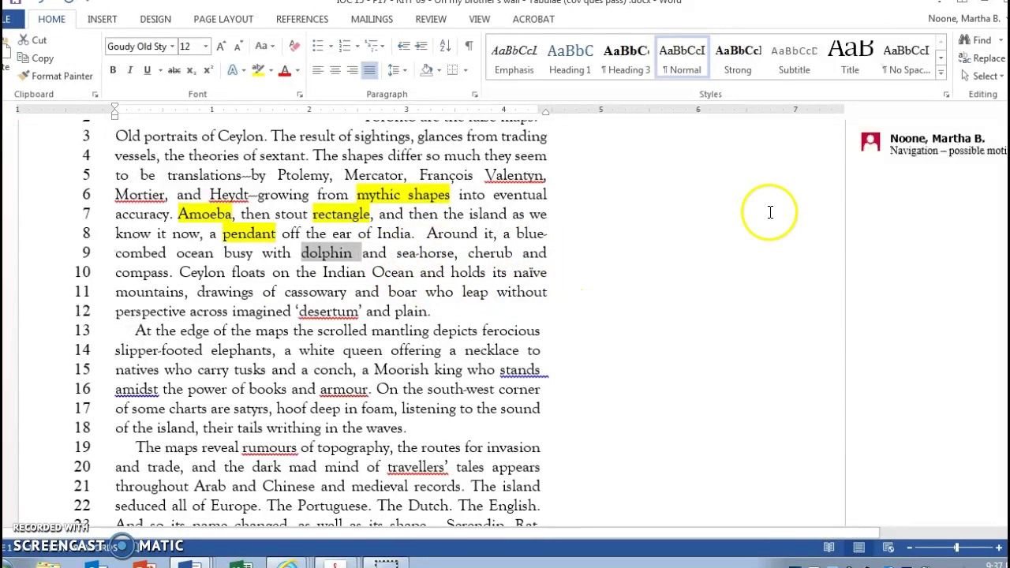
scroll(581, 290, up, 2)
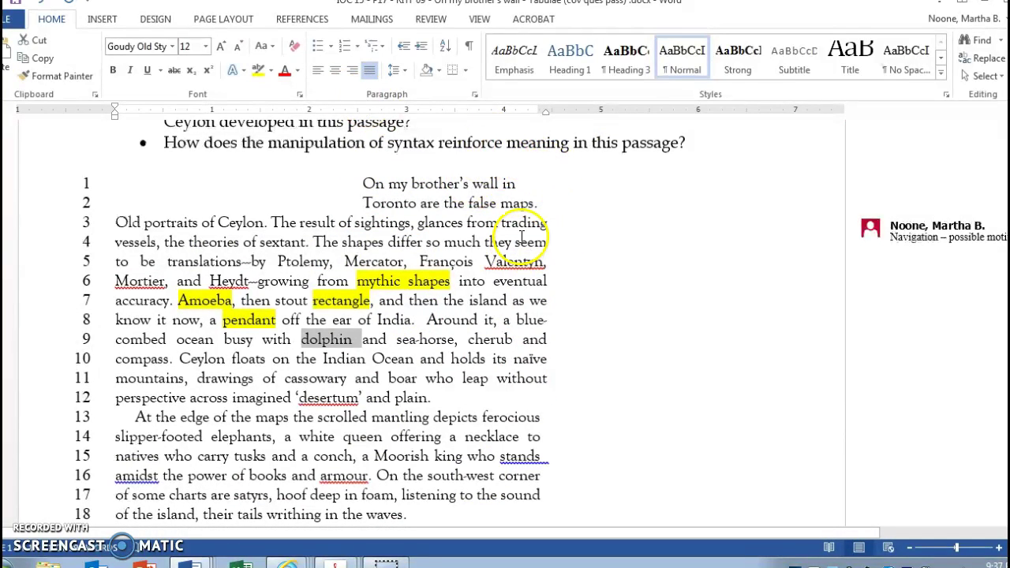
scroll(423, 266, down, 4)
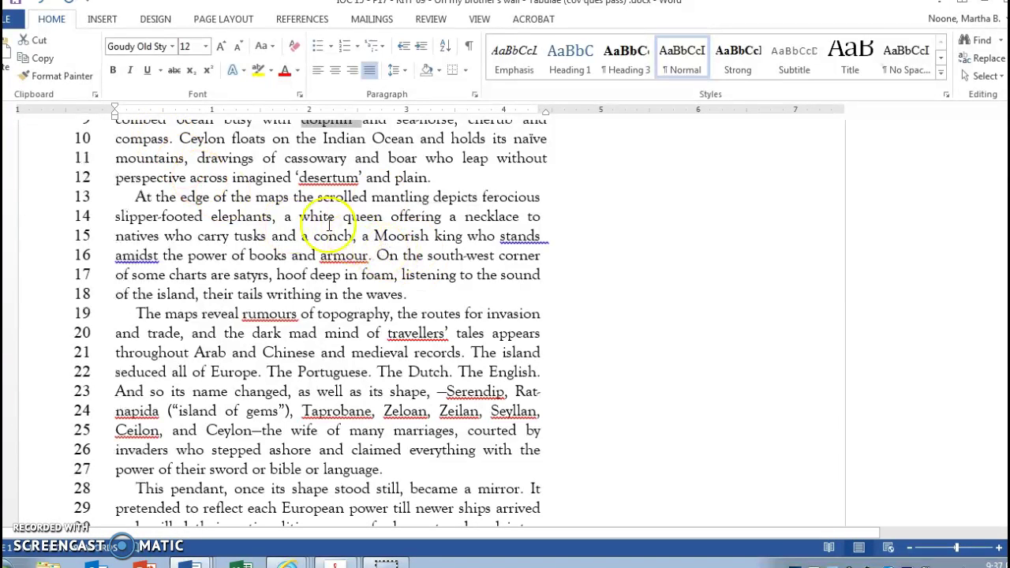
click(379, 254)
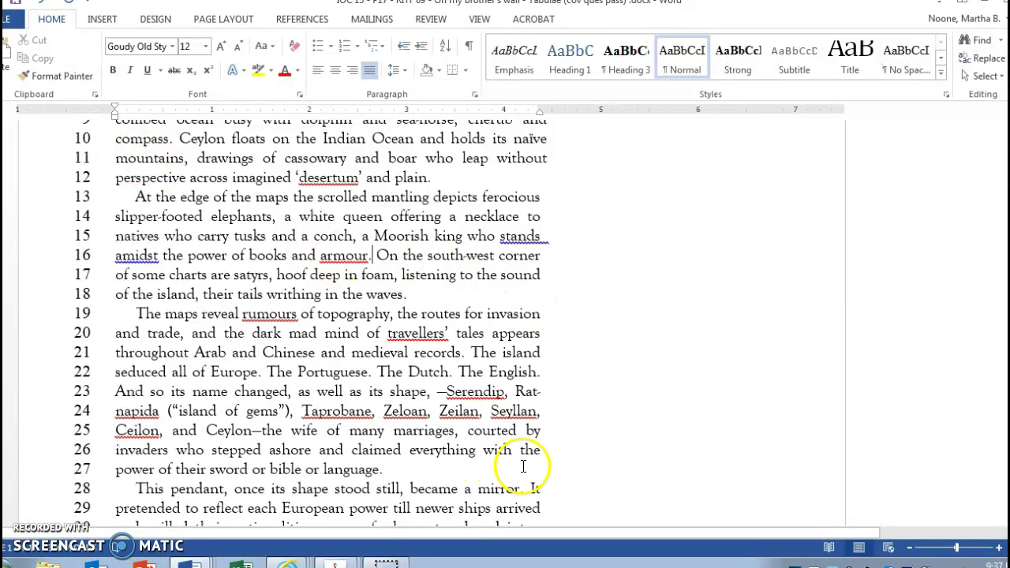
Step: Select the island's changing names in lines 23–25, from "Serendip" to "courted", and read on to the end of the passage
scroll(1002, 254, down, 1)
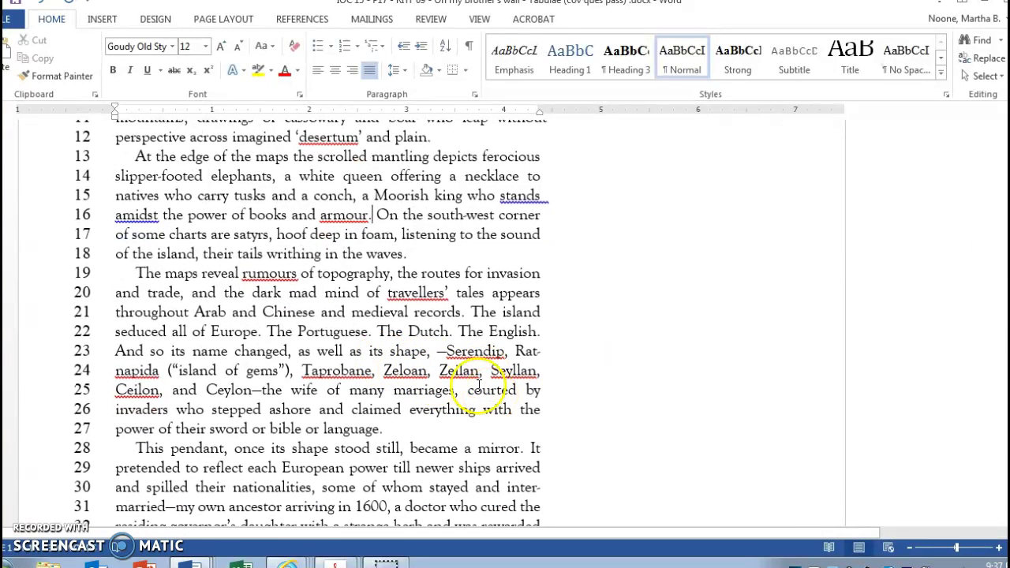
drag(447, 350, 490, 386)
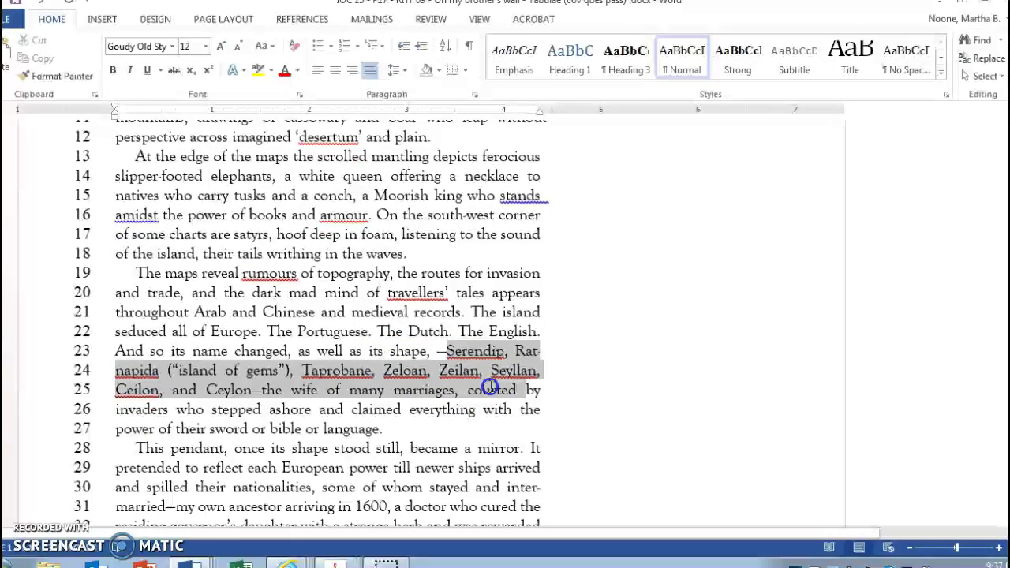
scroll(922, 286, down, 3)
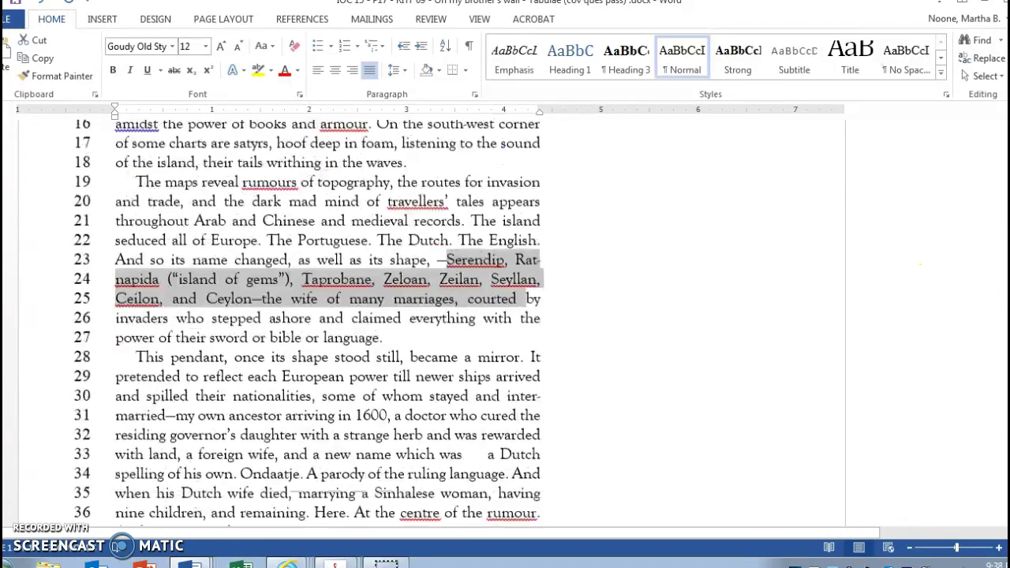
scroll(919, 265, down, 2)
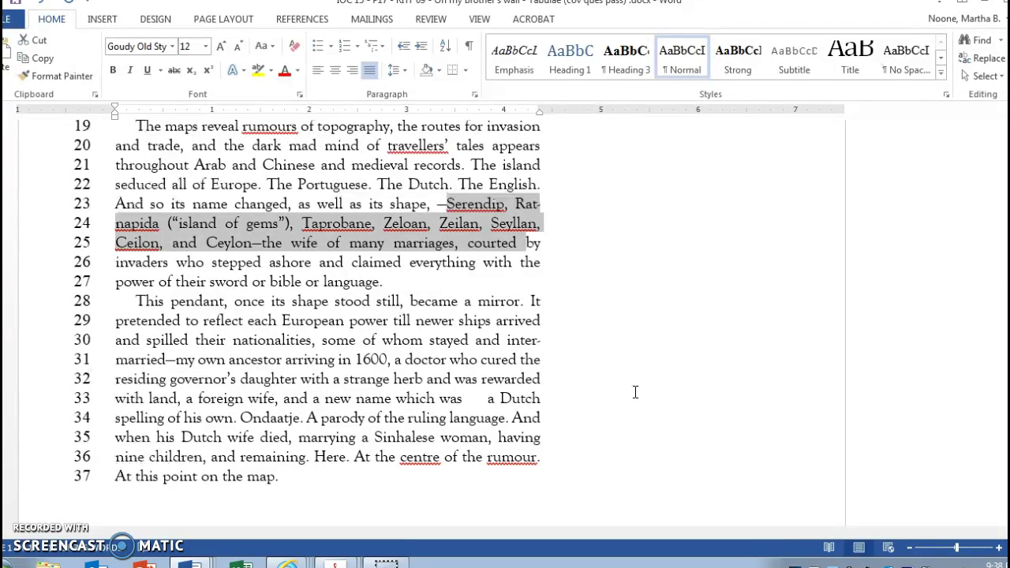
Step: Review the guiding questions above the passage and return to the paragraphs from line 8 onward
click(1002, 173)
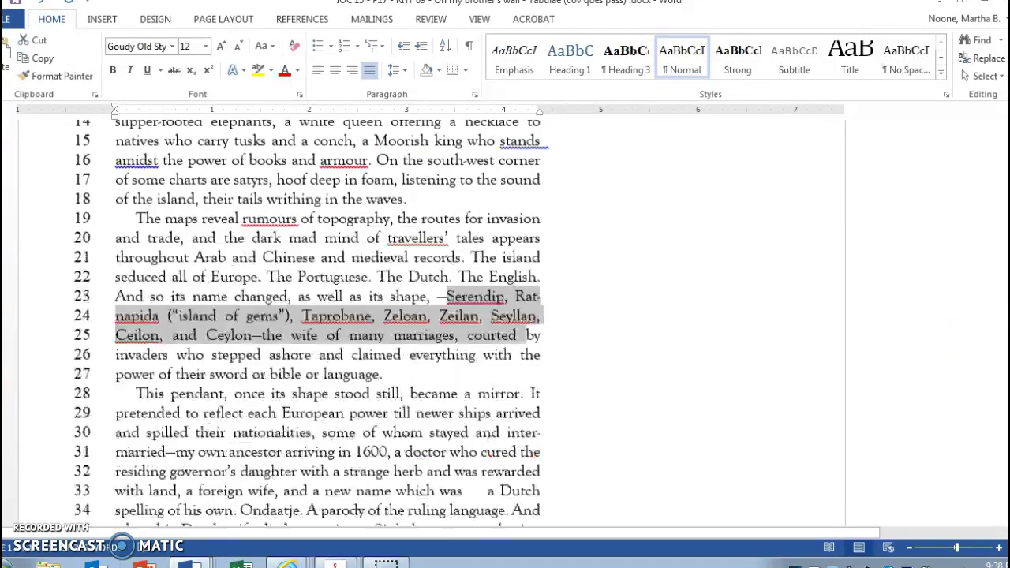
scroll(1002, 173, up, 1)
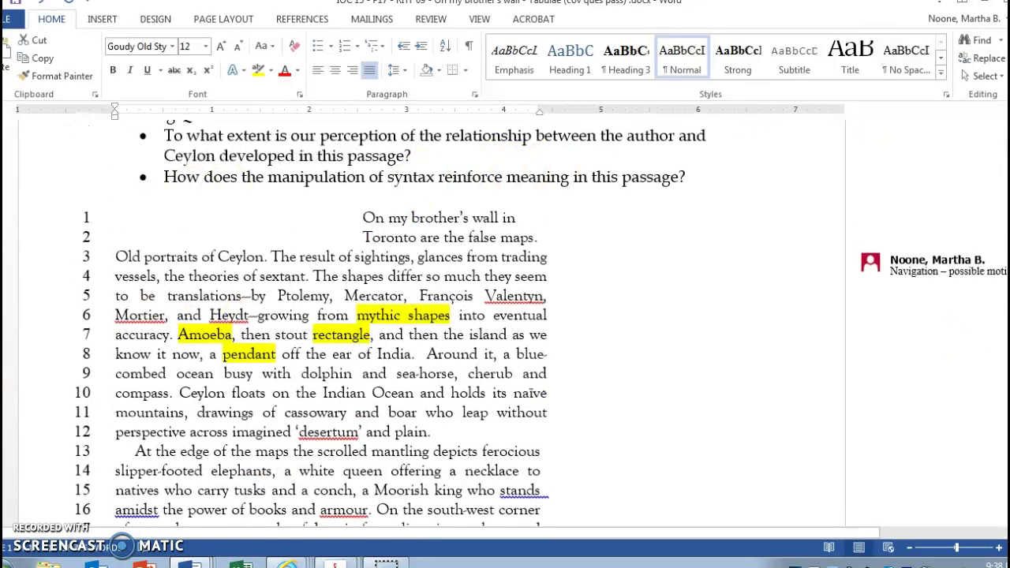
scroll(270, 445, up, 2)
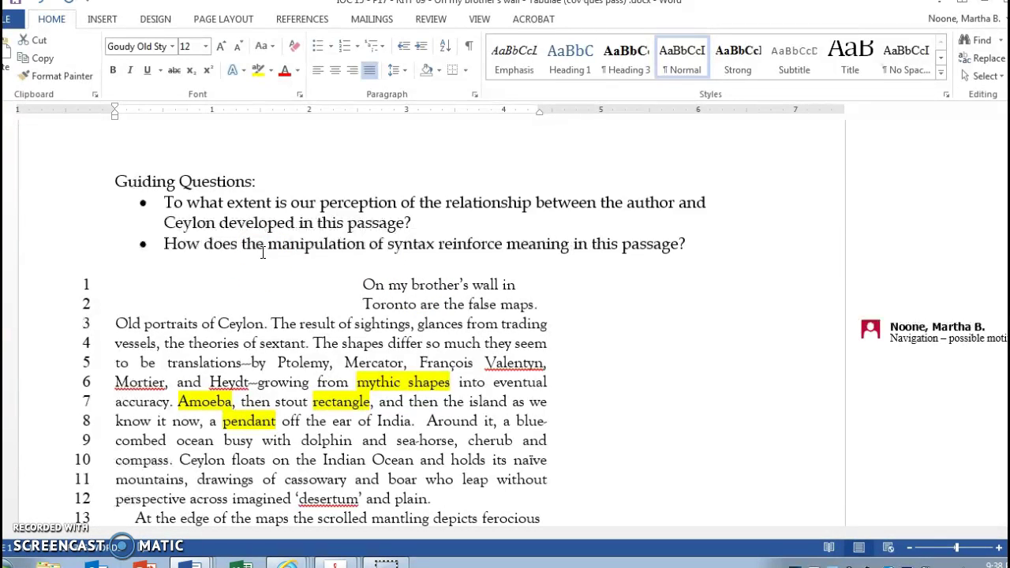
scroll(332, 324, down, 5)
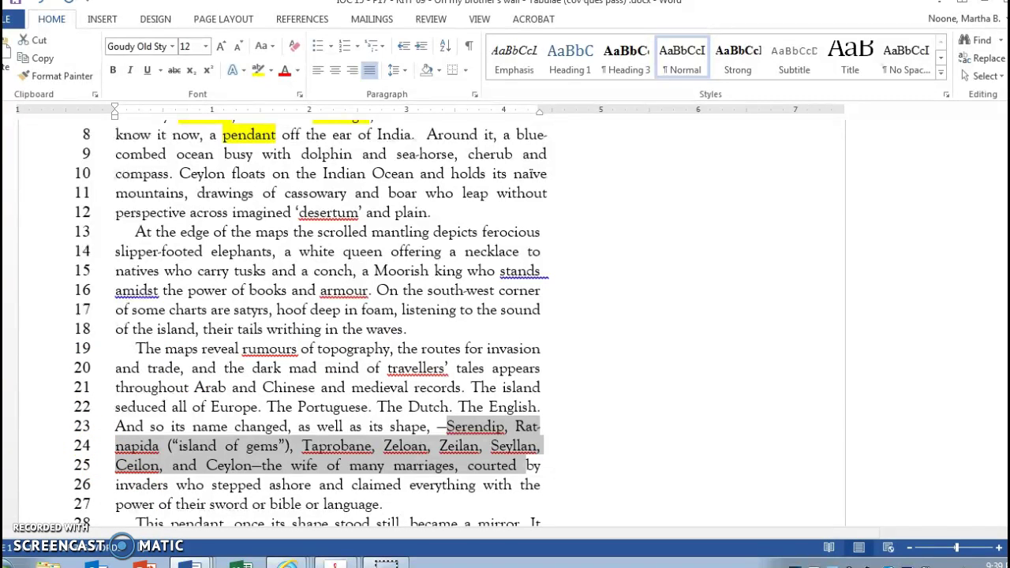
Step: Bring up the Literary Terms Packet beside the passage and switch to HowtoPrepareanIOC.pdf in Adobe Acrobat
click(189, 562)
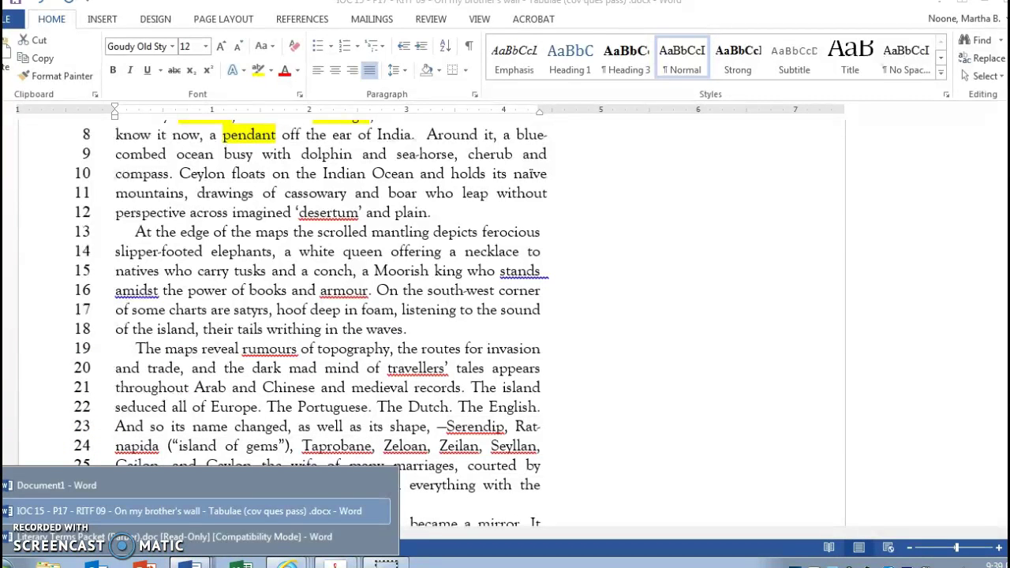
click(201, 541)
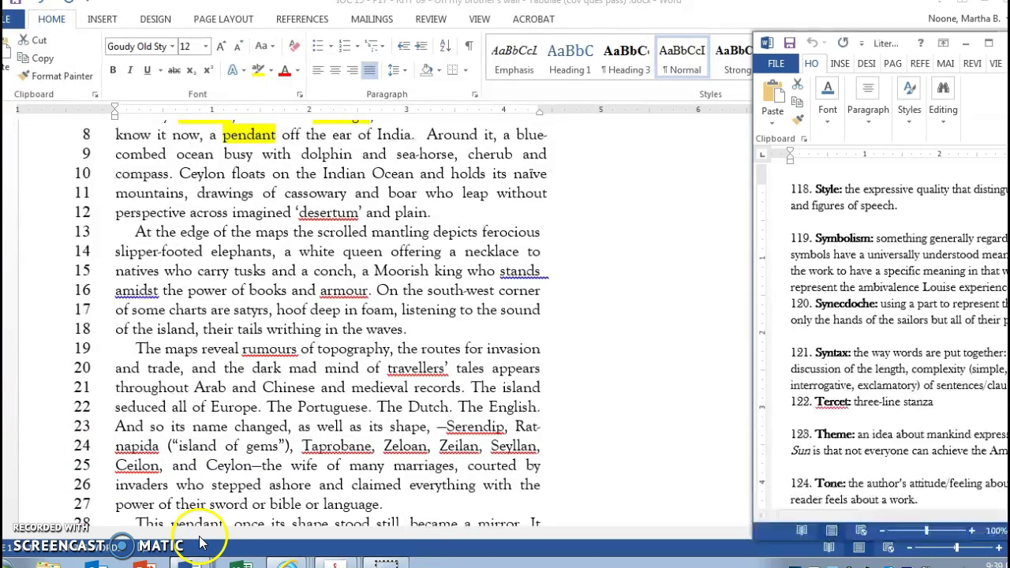
click(337, 561)
click(339, 537)
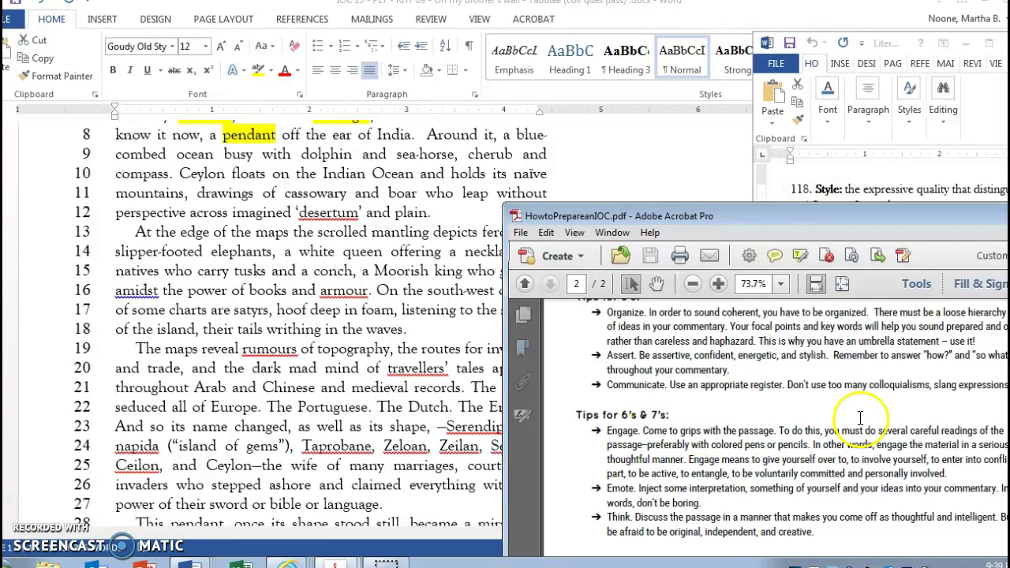
Step: Widen and raise the HowtoPrepareanIOC.pdf window to read the tips for 6's and 7's and the IB examiners' comments
drag(861, 214, 826, 132)
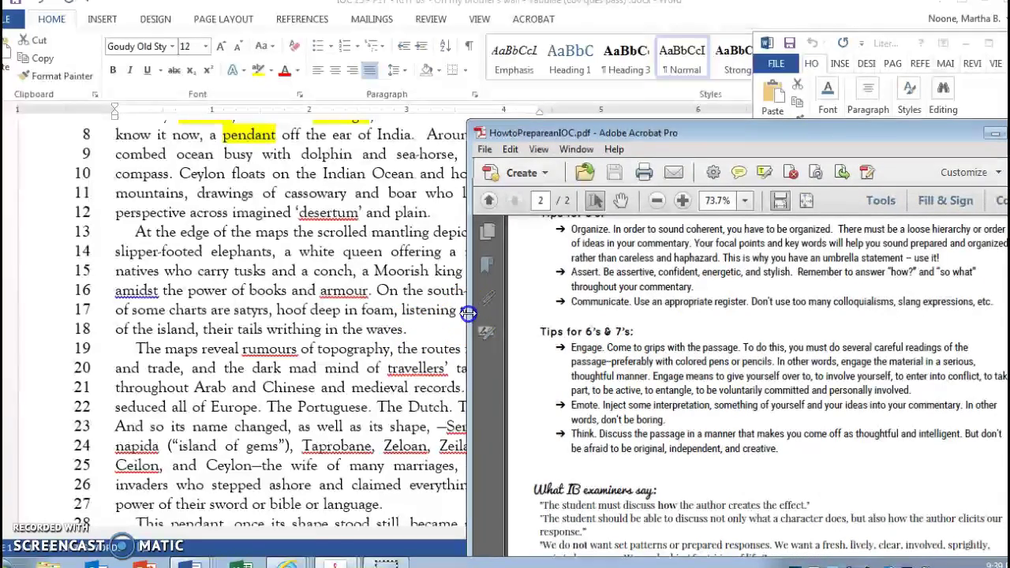
drag(468, 314, 392, 303)
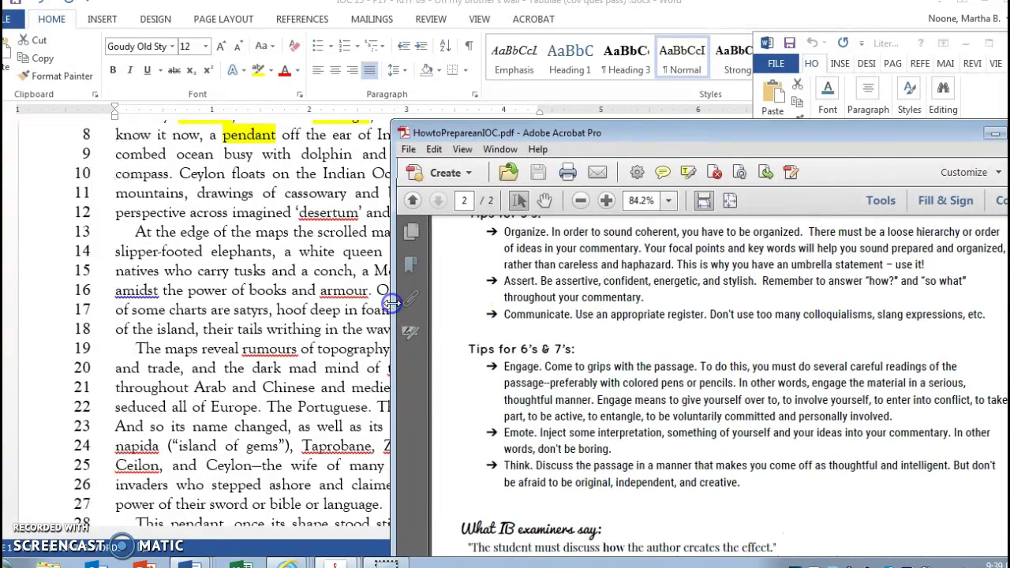
drag(868, 136, 868, 90)
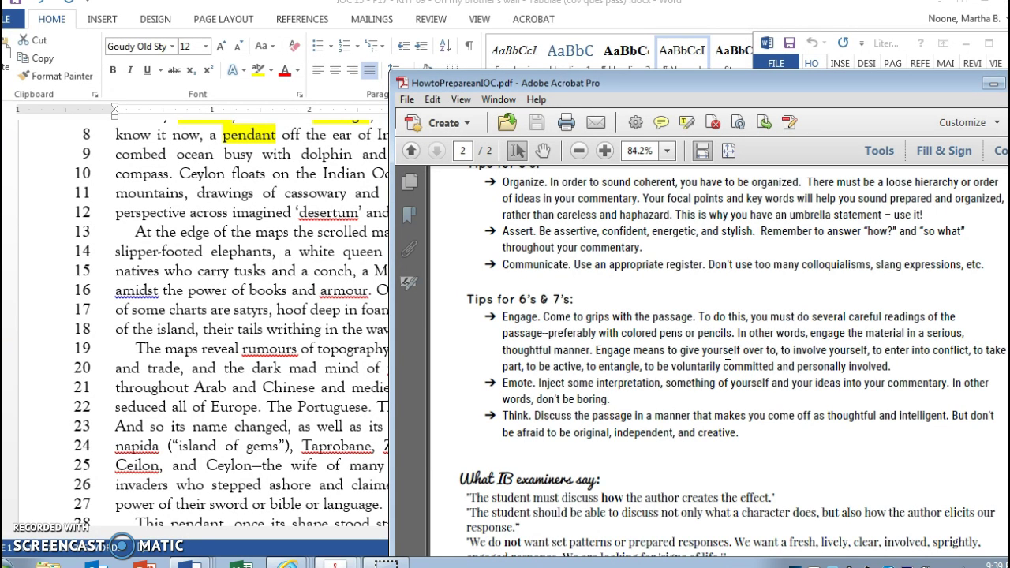
drag(797, 83, 796, 69)
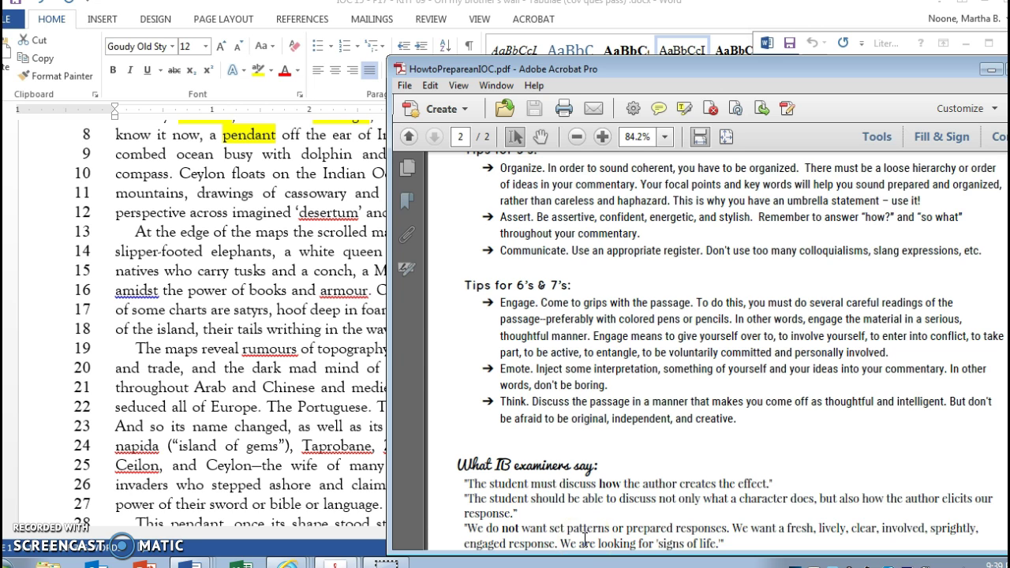
Step: Return to the passage in Word and select its closing sentences from "Here." to "map." and the name "Ondaatje" in line 34
click(263, 245)
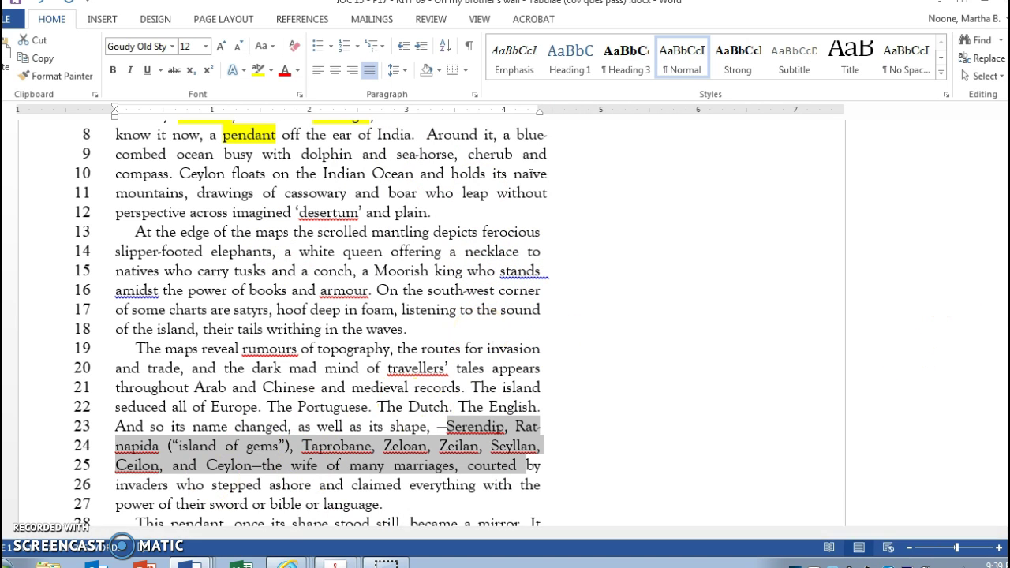
scroll(331, 323, down, 3)
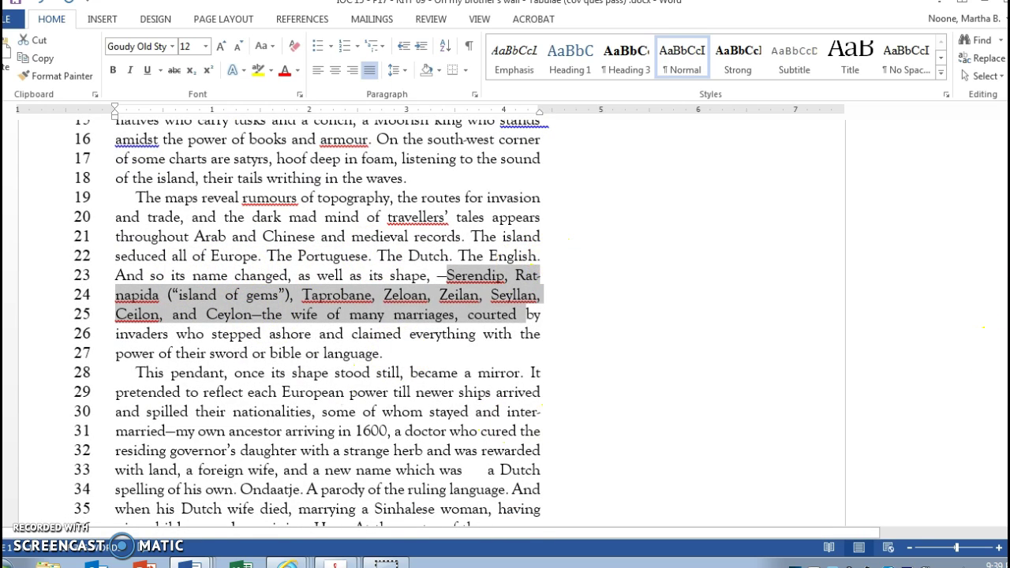
scroll(311, 323, down, 4)
drag(286, 342, 318, 322)
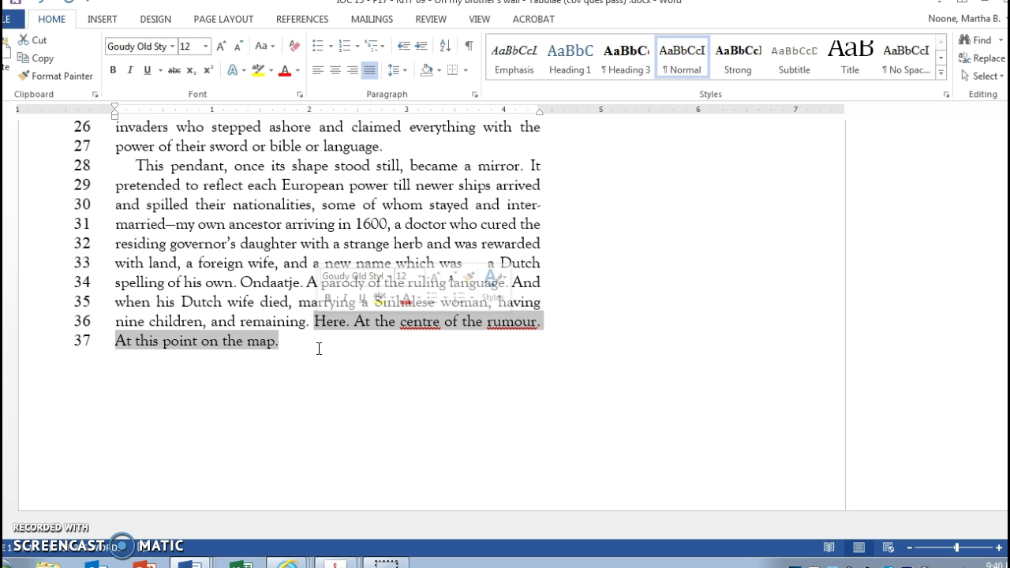
double_click(269, 282)
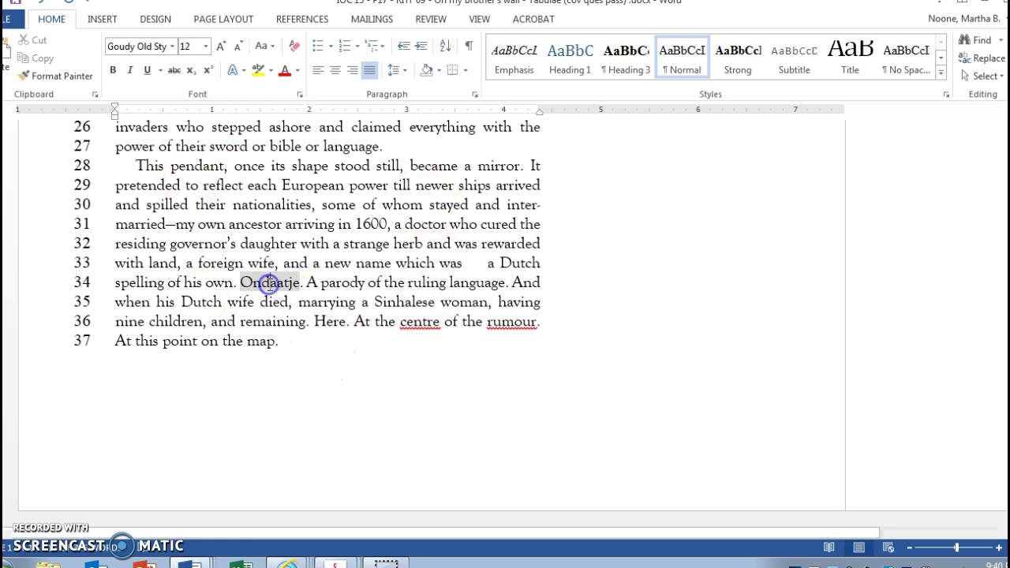